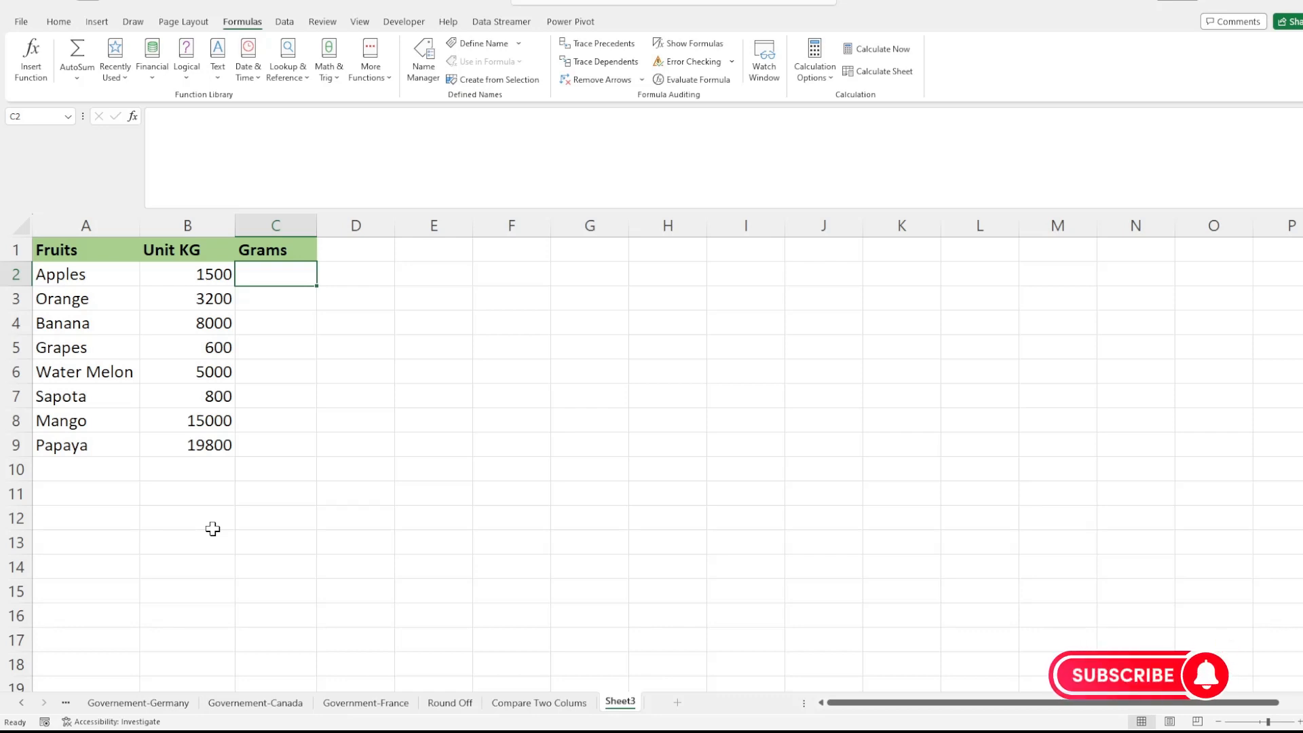
# Step: Examine the fruit names and their Unit KG weights in the sample table
pyautogui.click(58, 252)
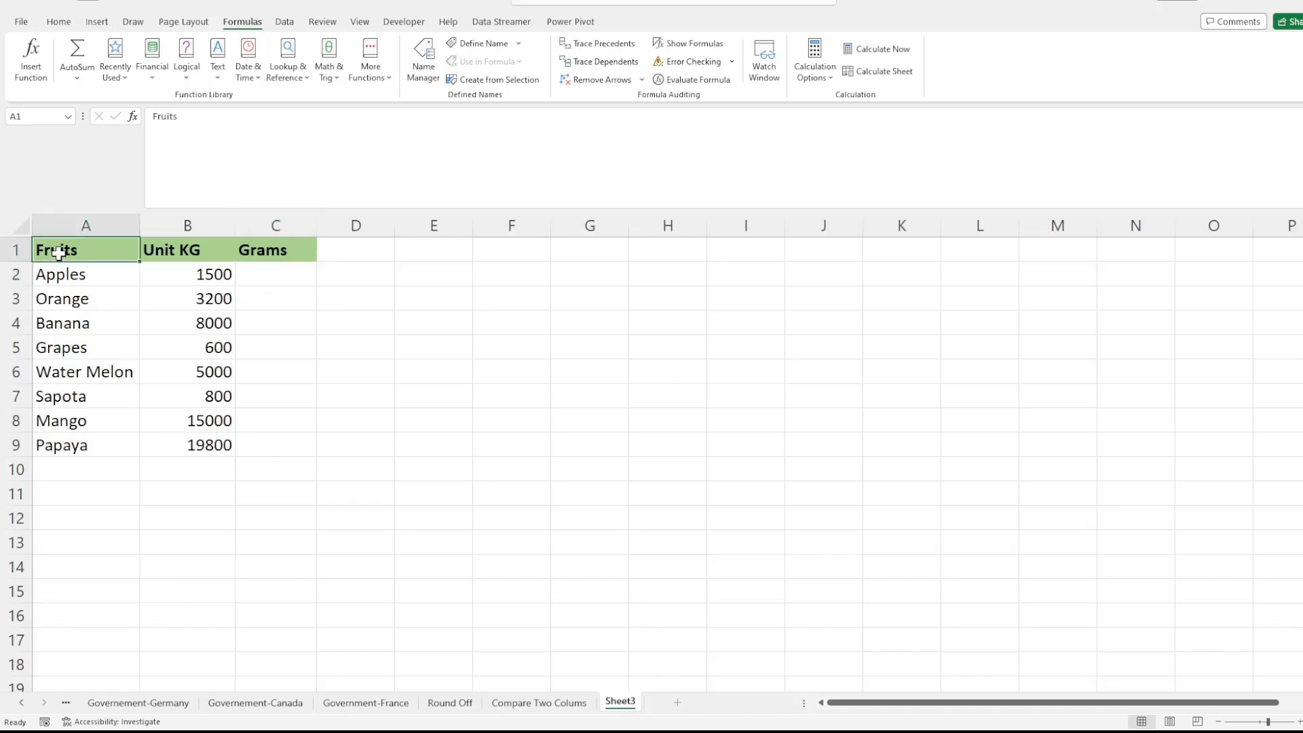
pyautogui.moveTo(58, 252); pyautogui.dragTo(61, 446)
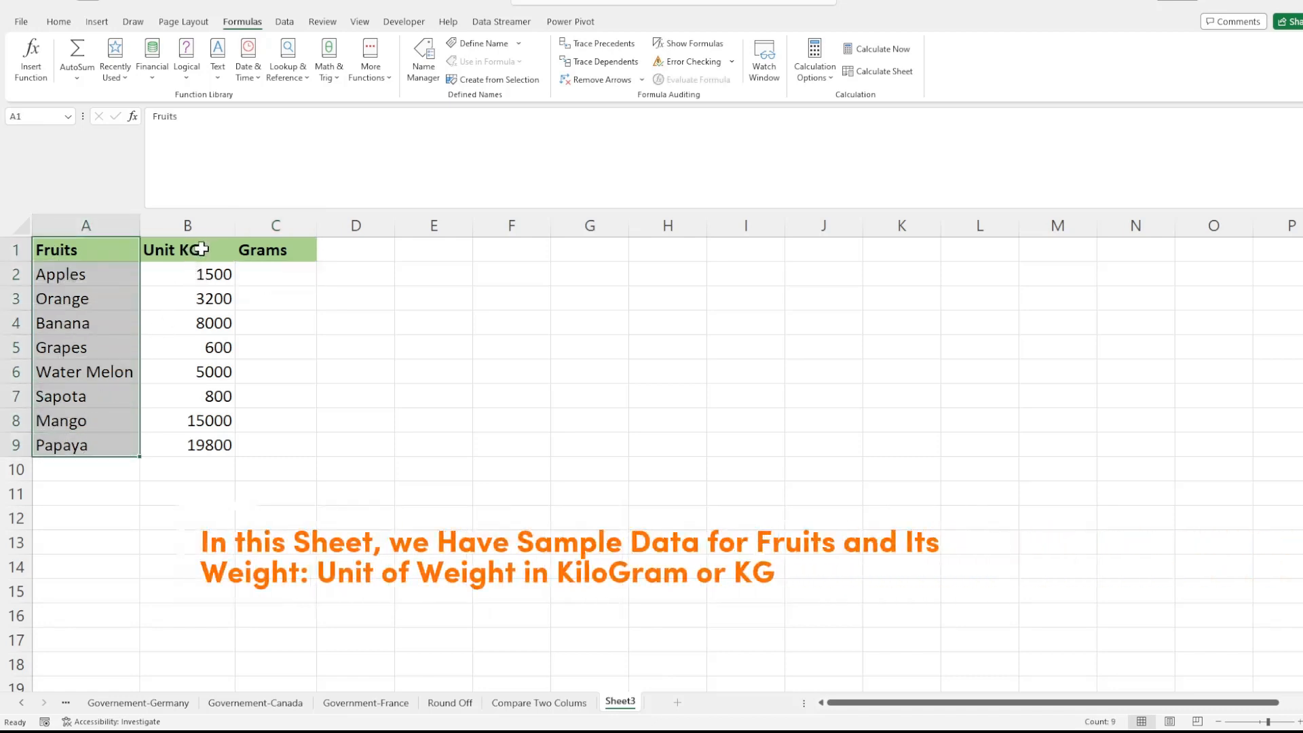
pyautogui.moveTo(201, 249); pyautogui.dragTo(204, 448)
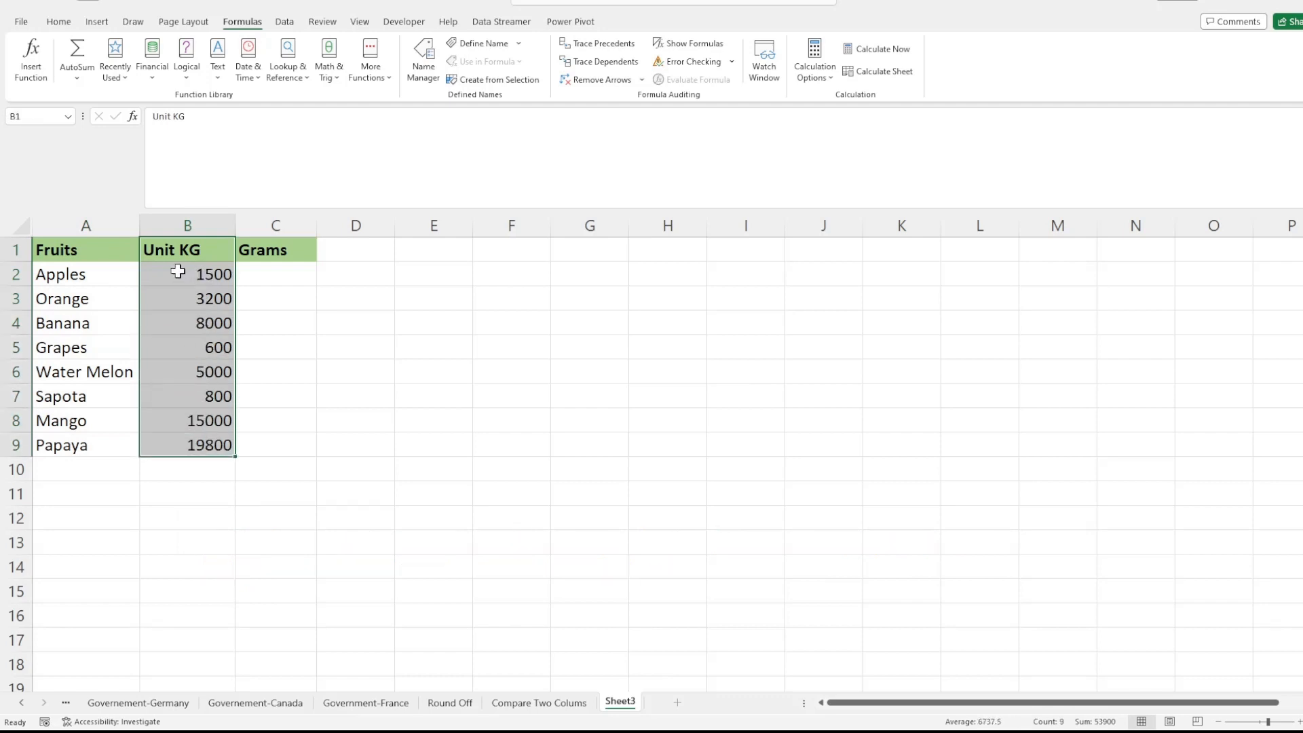
pyautogui.click(178, 271)
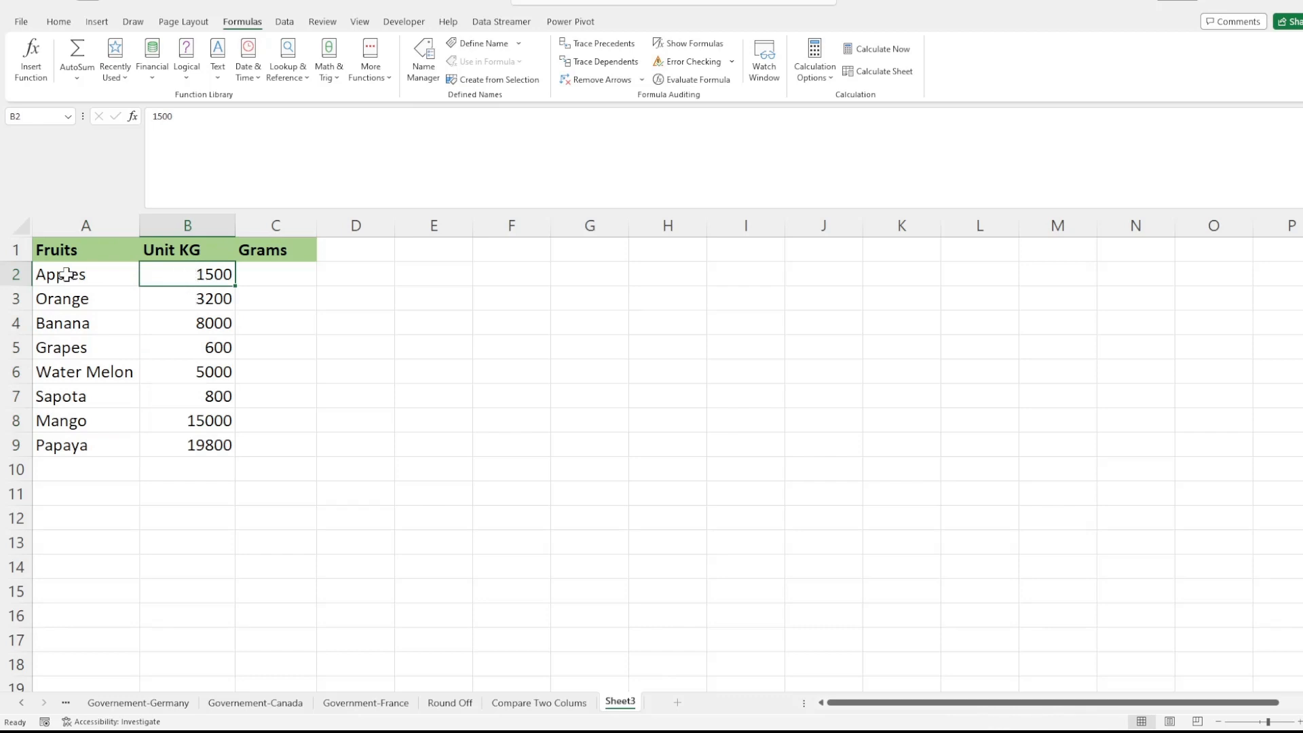
pyautogui.moveTo(68, 275); pyautogui.dragTo(199, 433)
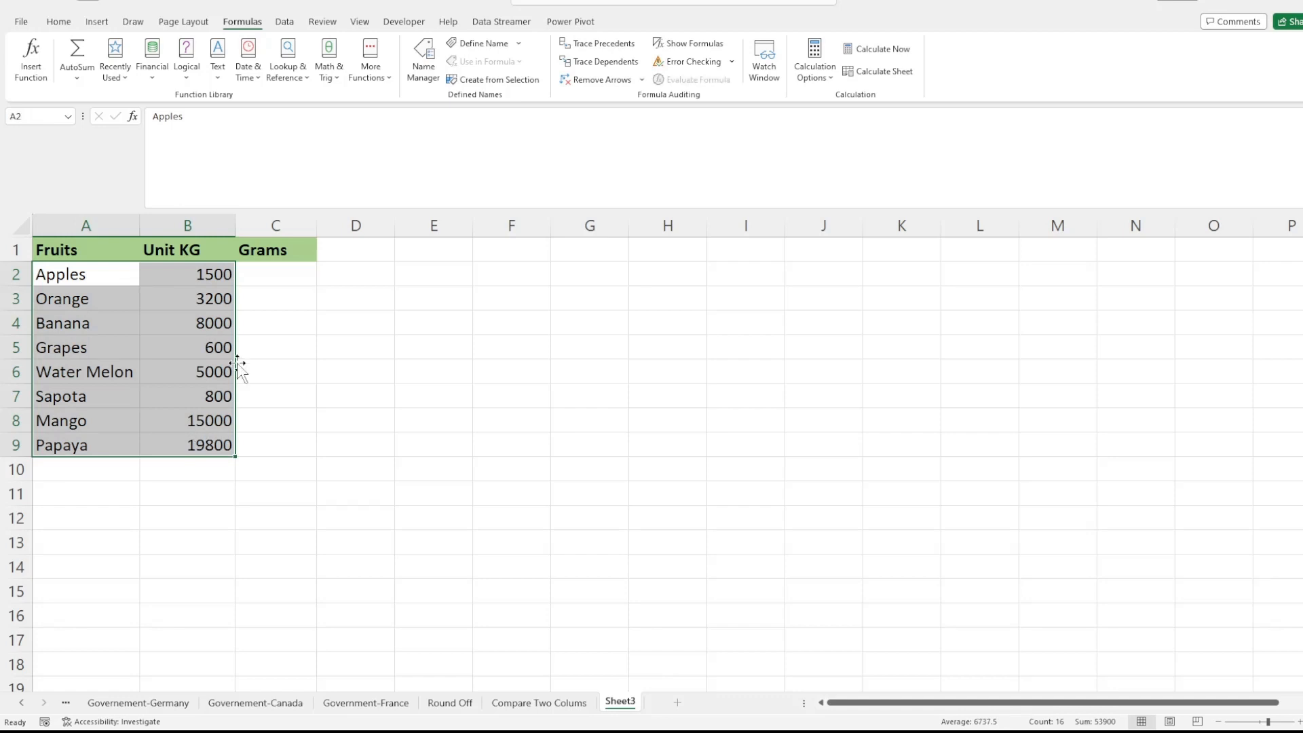
pyautogui.click(203, 274)
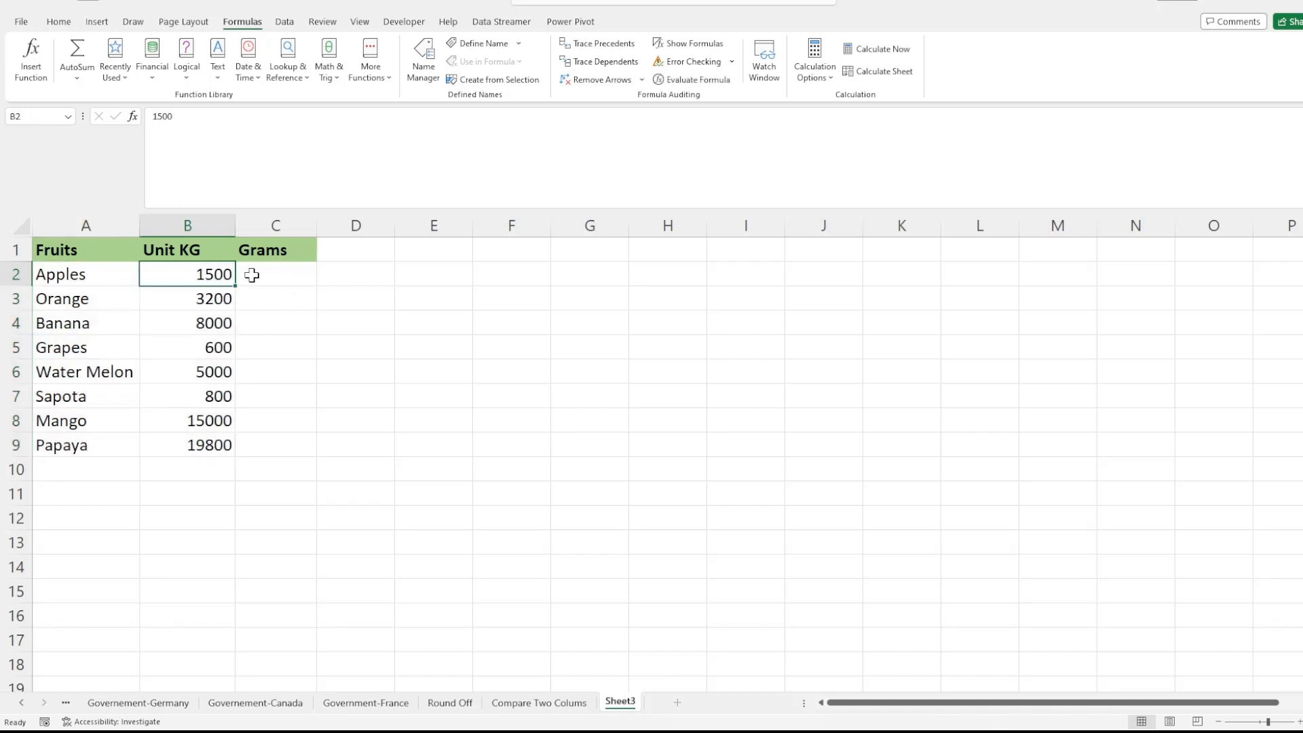
# Step: Start a CONVERT formula in cell C2 with B2 as the number to convert
pyautogui.doubleClick(256, 272)
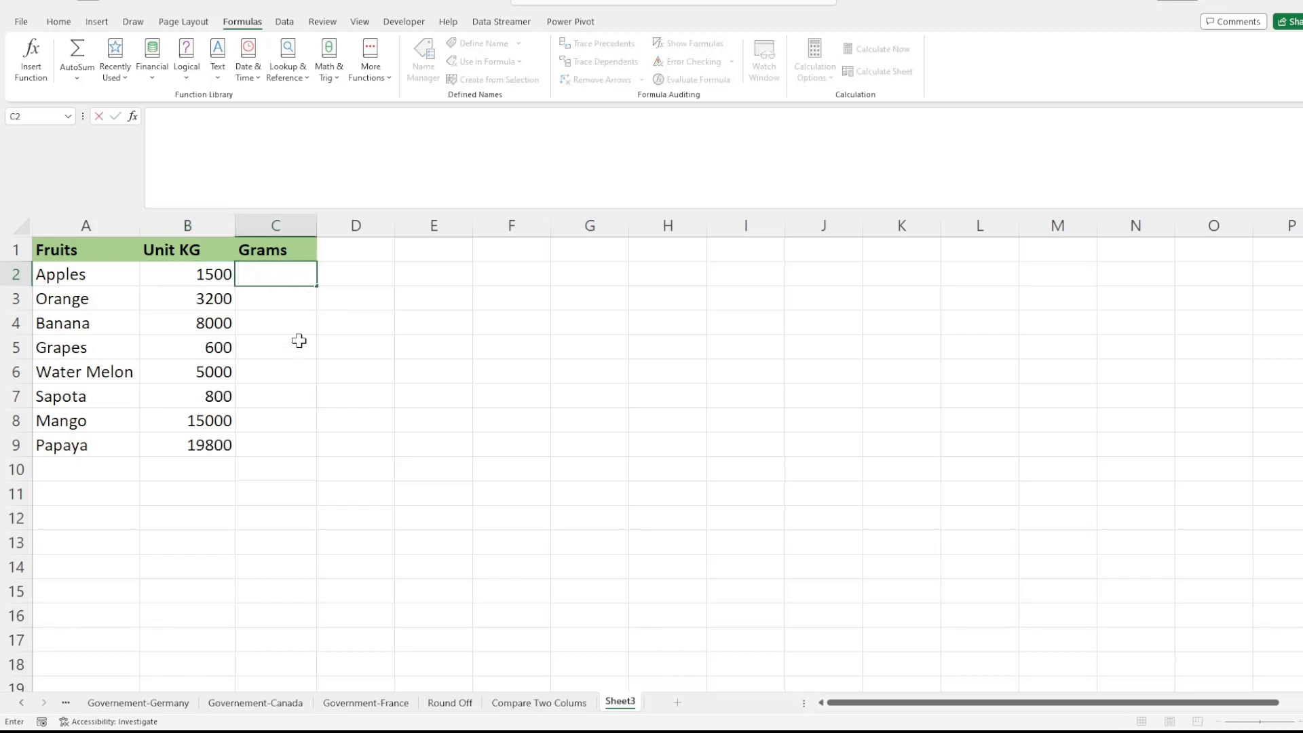
pyautogui.write('=CONVERT')
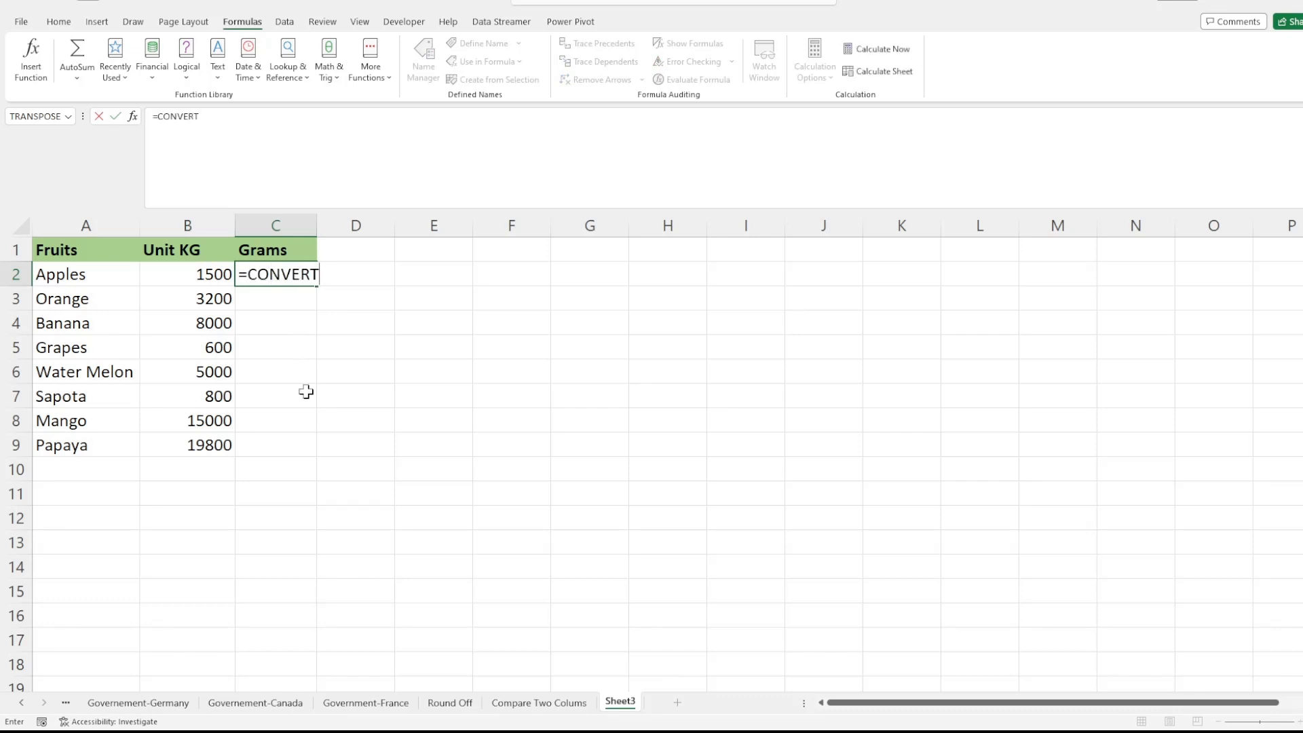
pyautogui.write('(')
pyautogui.click(211, 274)
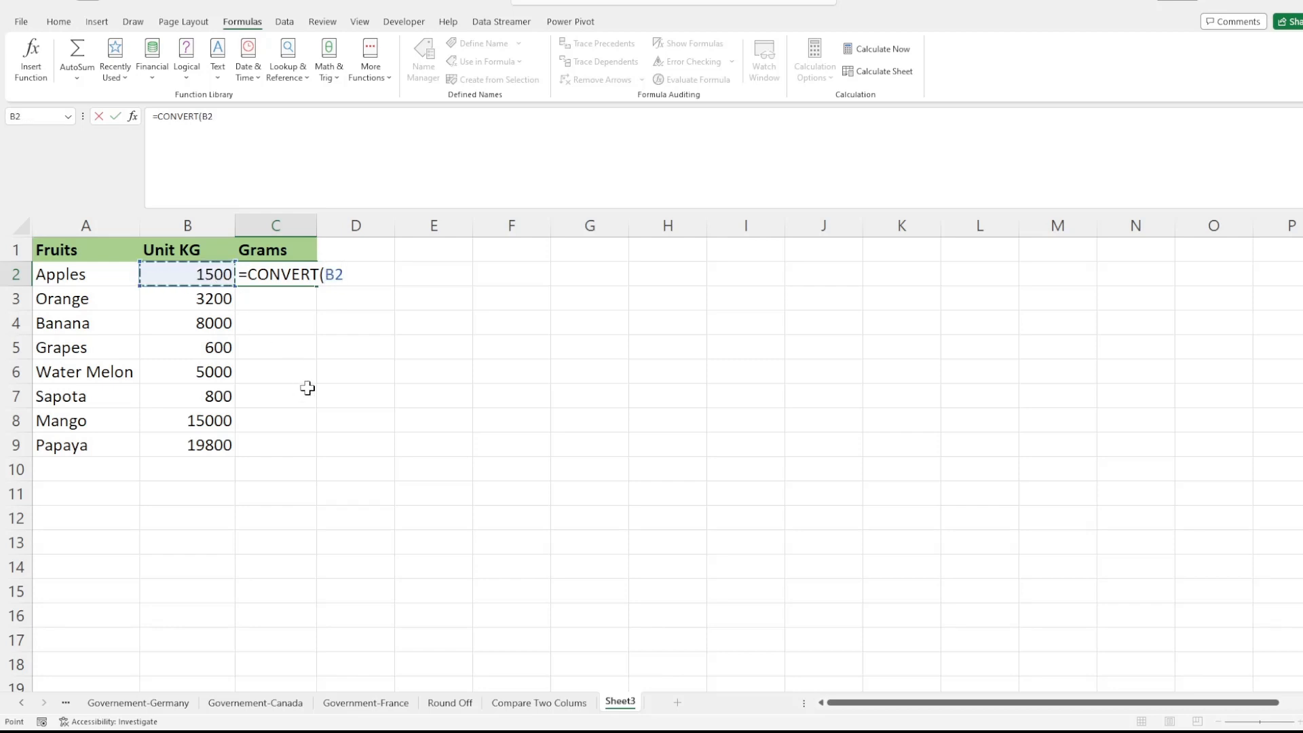
pyautogui.write(',')
pyautogui.hotkey('alt', 'Tab')
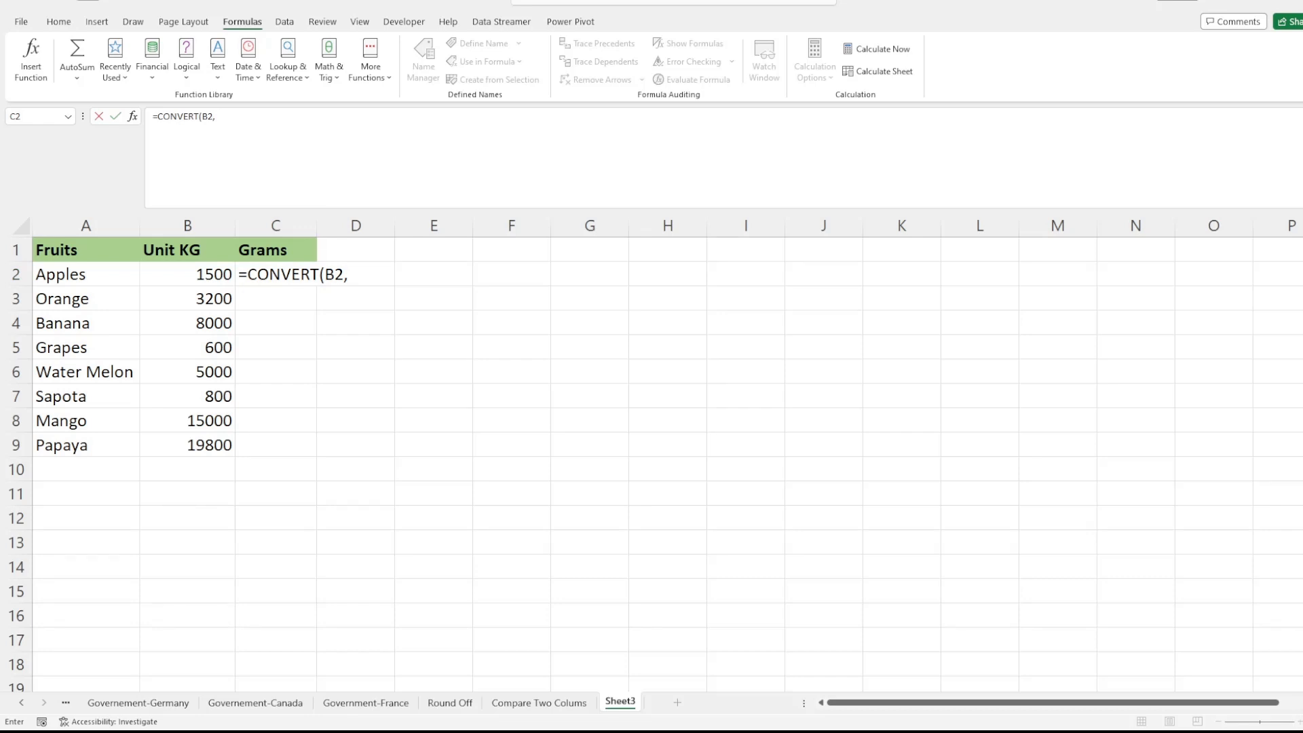
pyautogui.hotkey('alt', 'Tab')
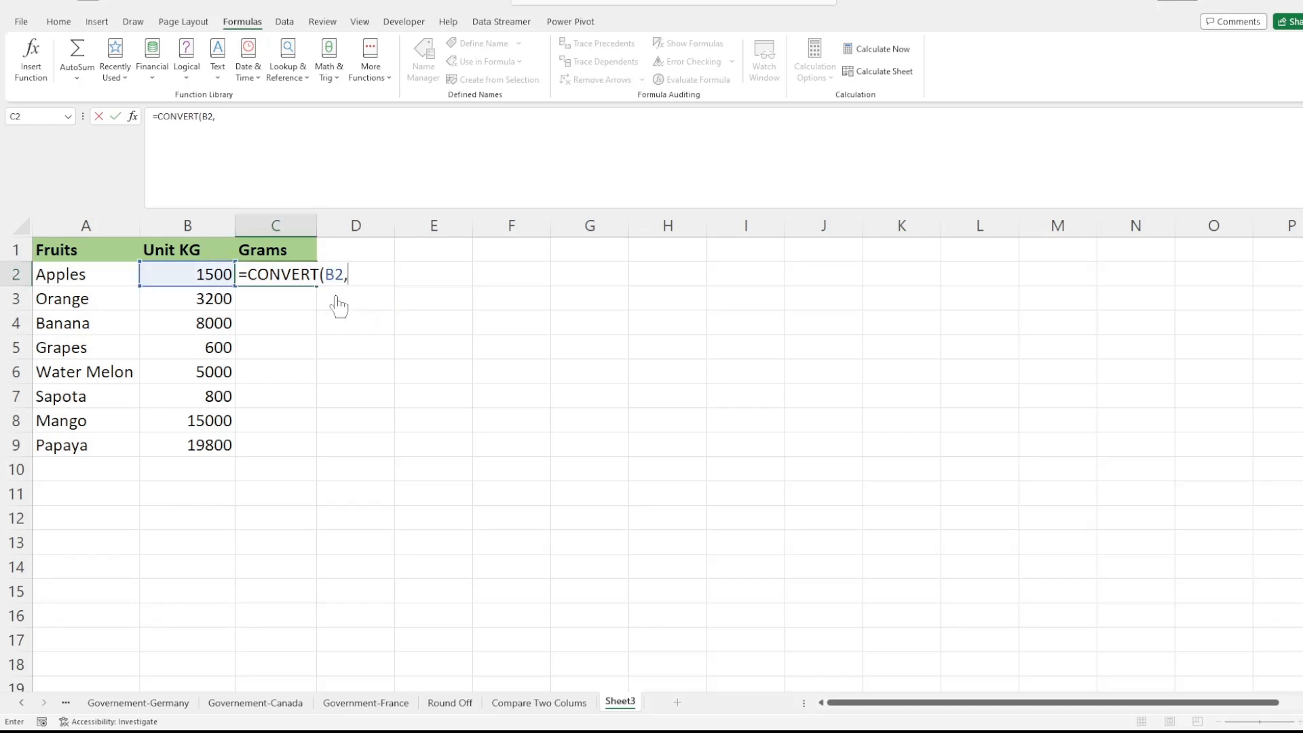
pyautogui.hotkey('alt', 'Tab')
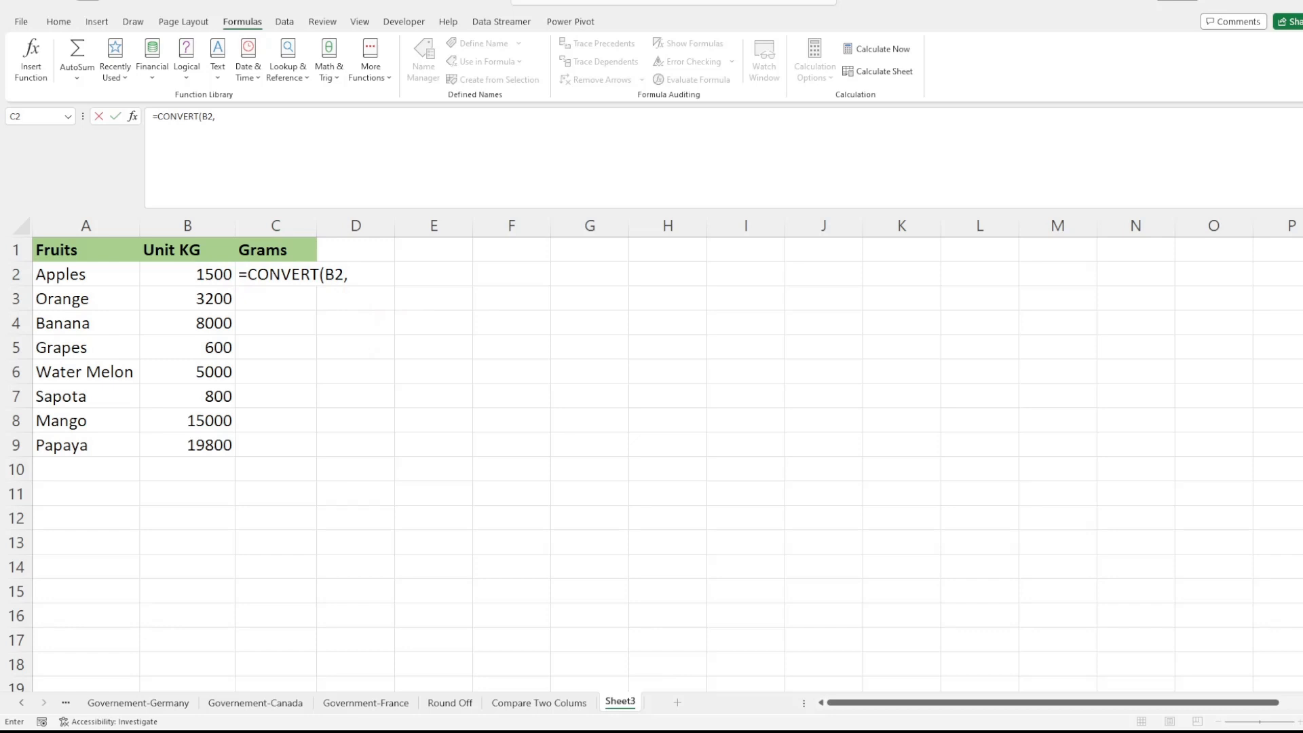
pyautogui.hotkey('alt', 'Tab')
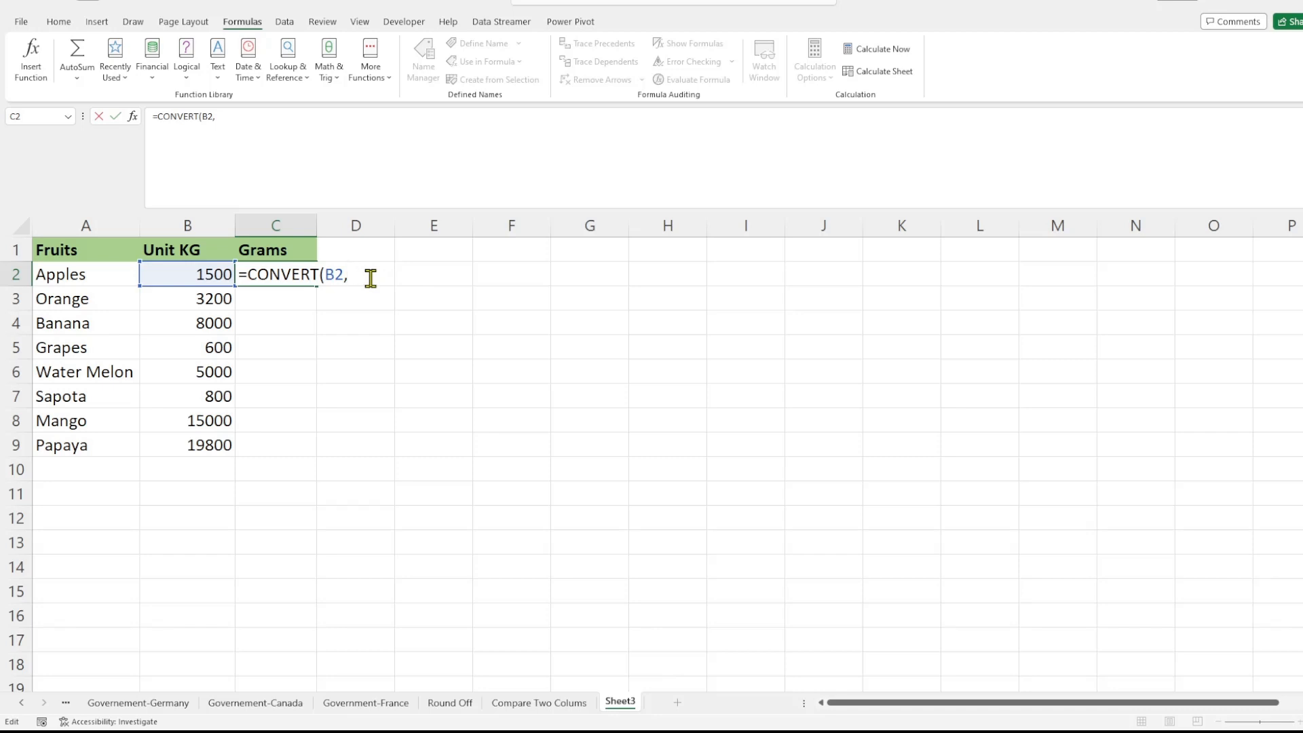
# Step: Complete the C2 formula with "kg" as the source unit and "g" as the target unit
pyautogui.write('"kg","')
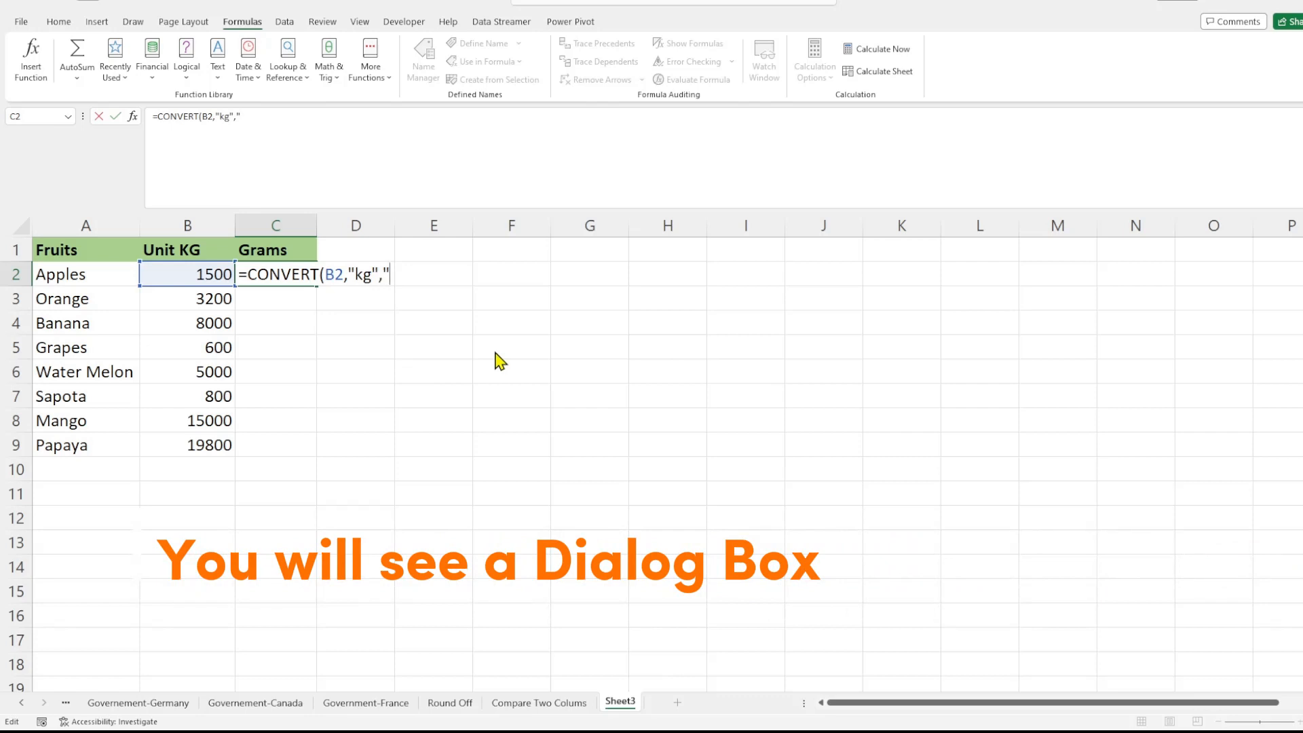
pyautogui.write('g"')
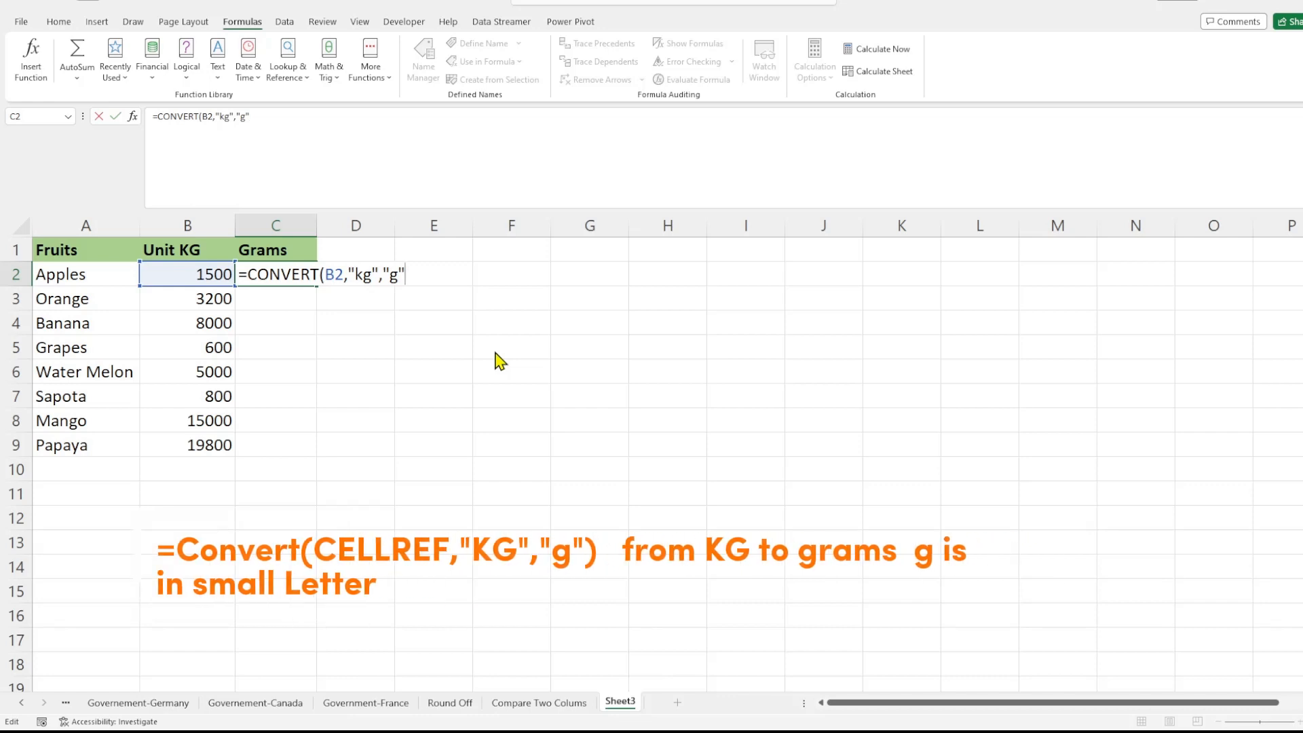
pyautogui.write(')')
pyautogui.press('Return')
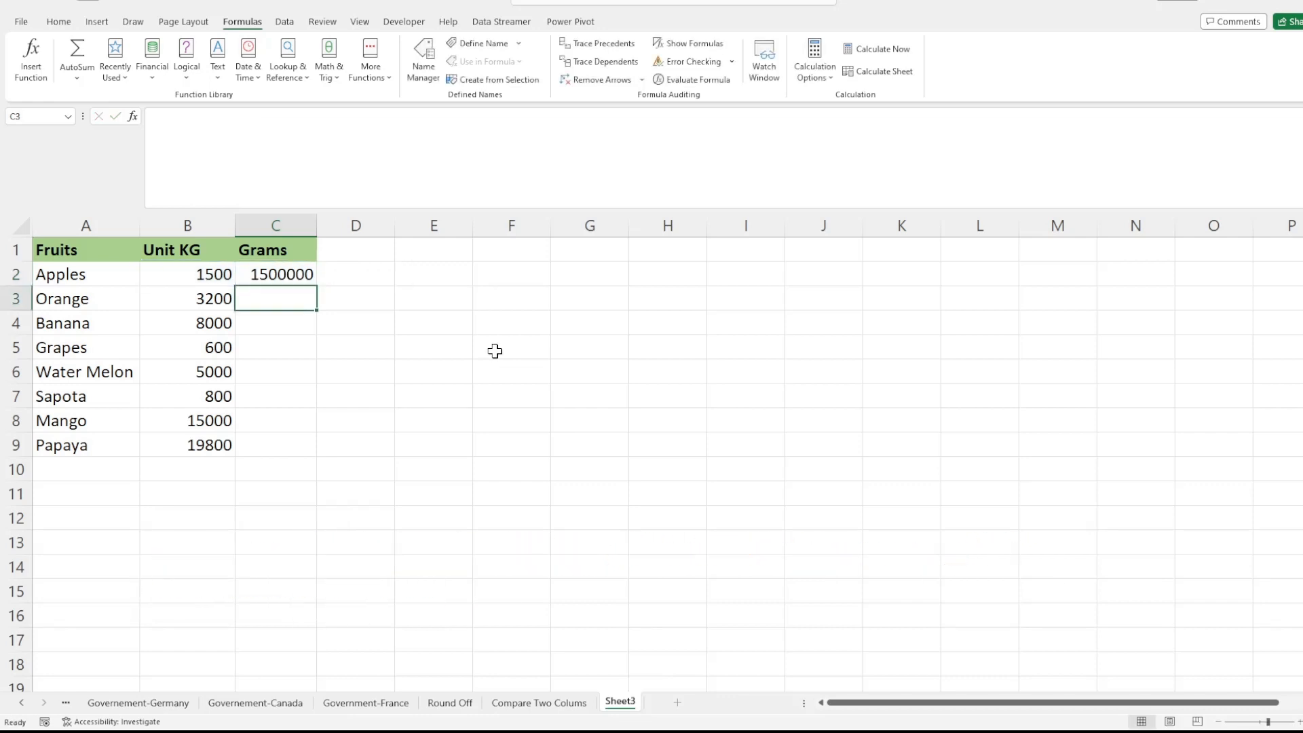
# Step: Fill the gram conversion formula from C2 down to C9 for the remaining fruits
pyautogui.click(375, 391)
pyautogui.click(263, 270)
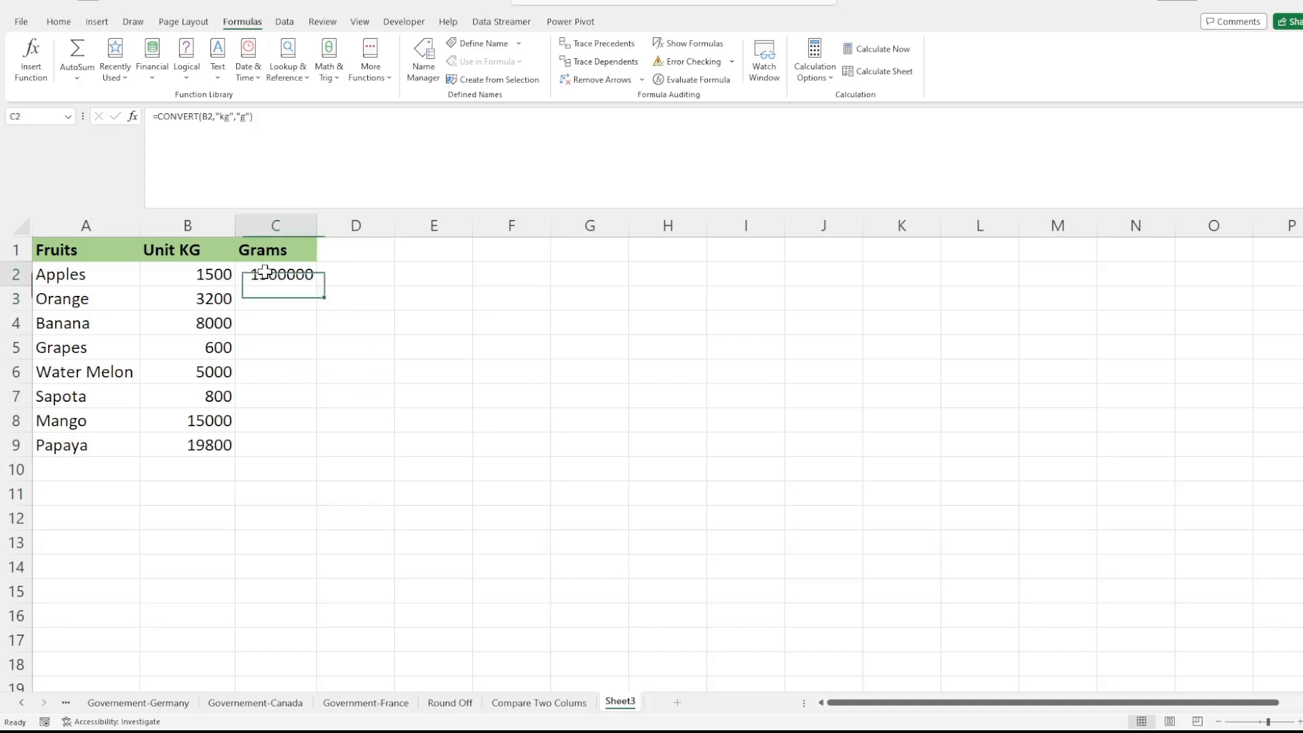
pyautogui.click(263, 323)
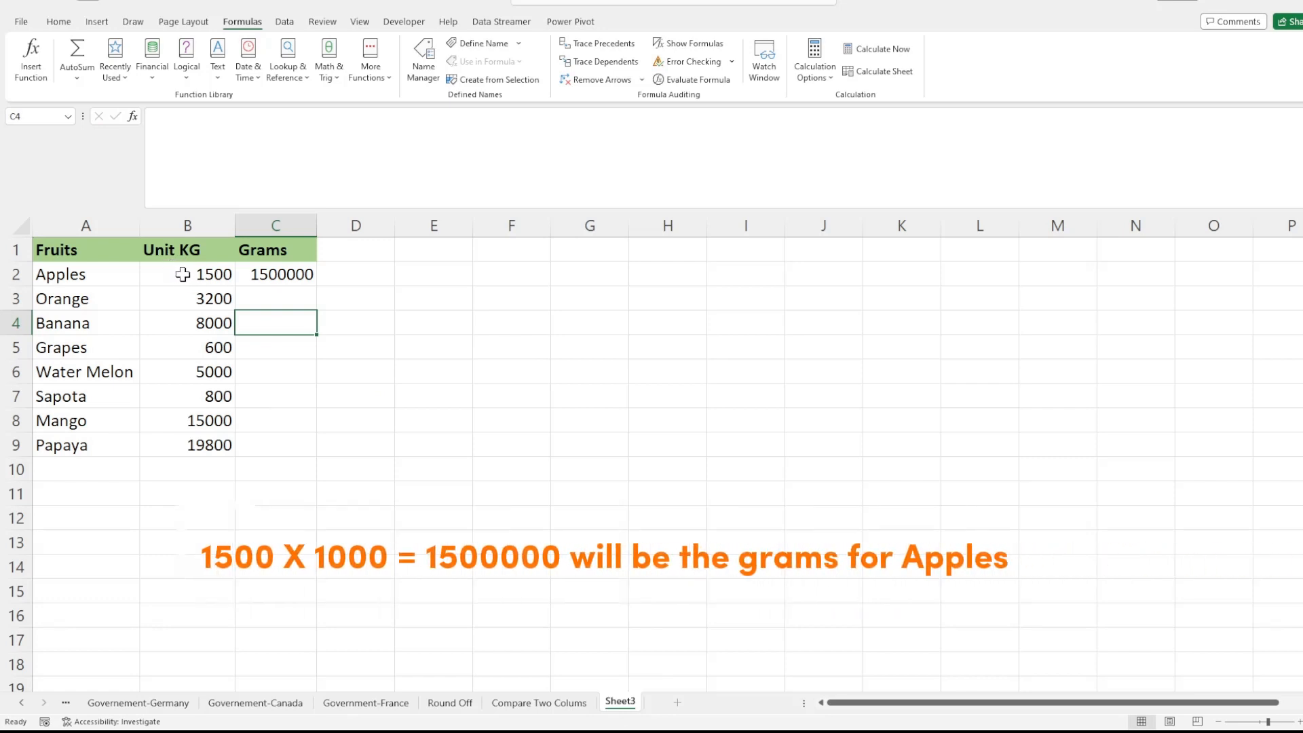
pyautogui.click(198, 271)
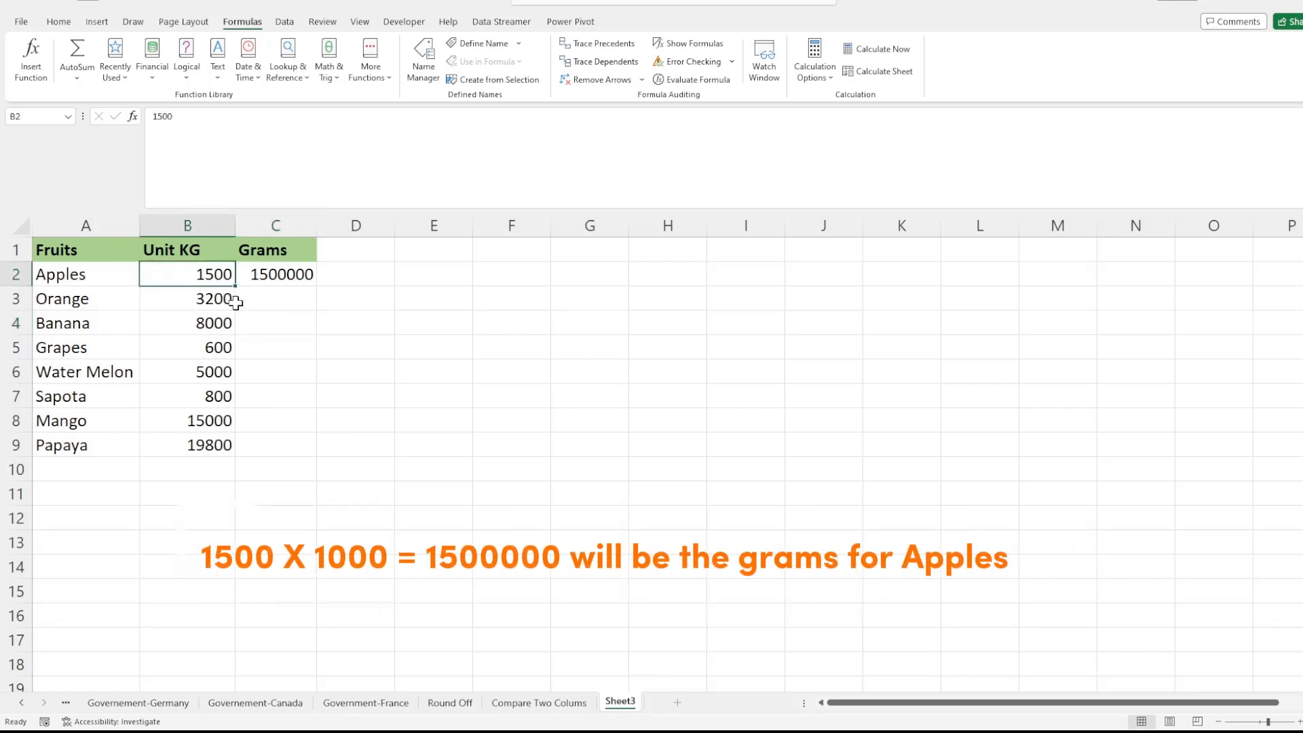
pyautogui.click(278, 272)
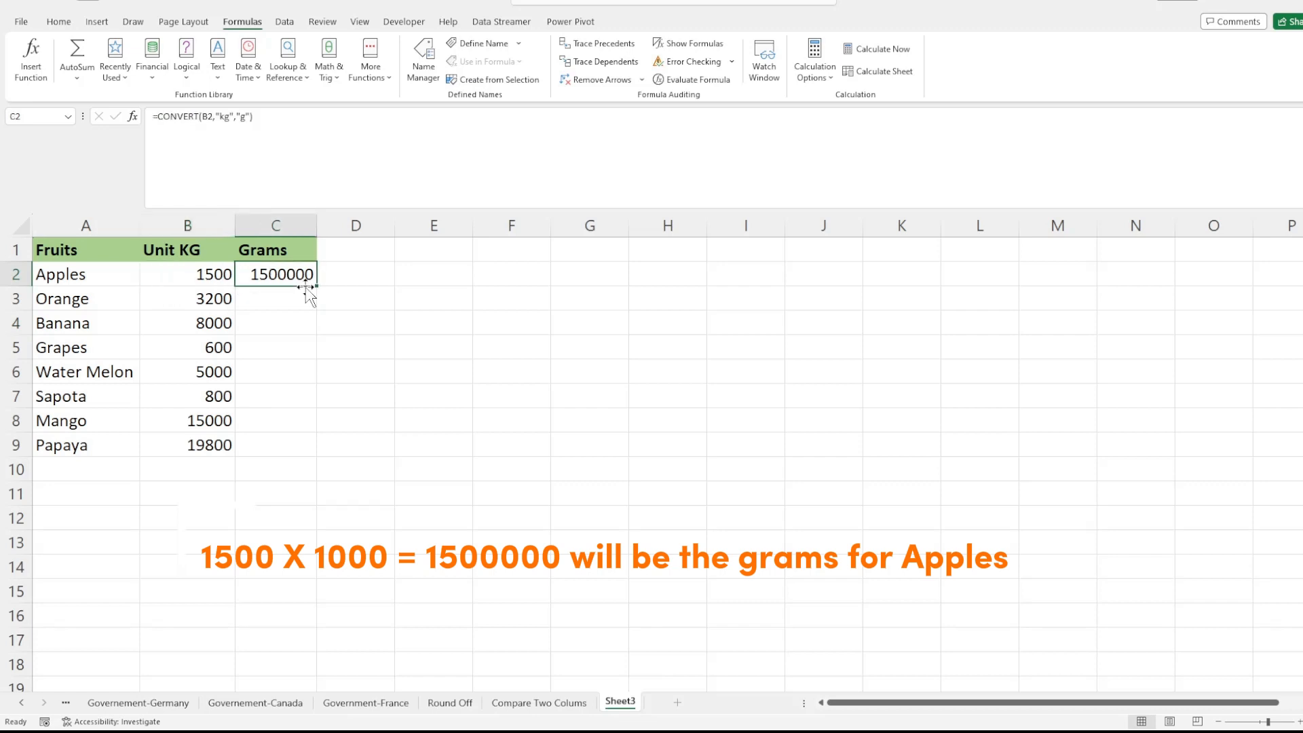
pyautogui.moveTo(318, 288); pyautogui.dragTo(313, 454)
pyautogui.click(410, 382)
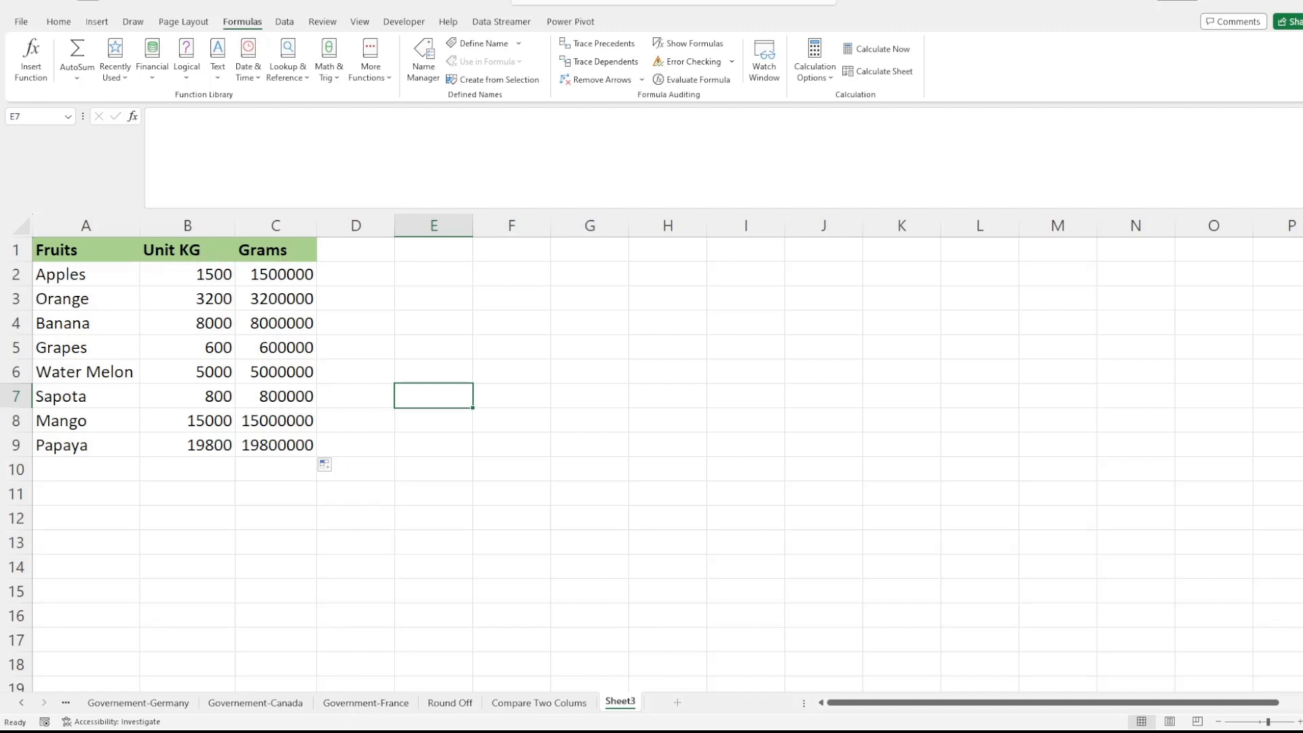
# Step: Add the column header "in Pound" in cell D1, beside the Grams header
pyautogui.click(296, 726)
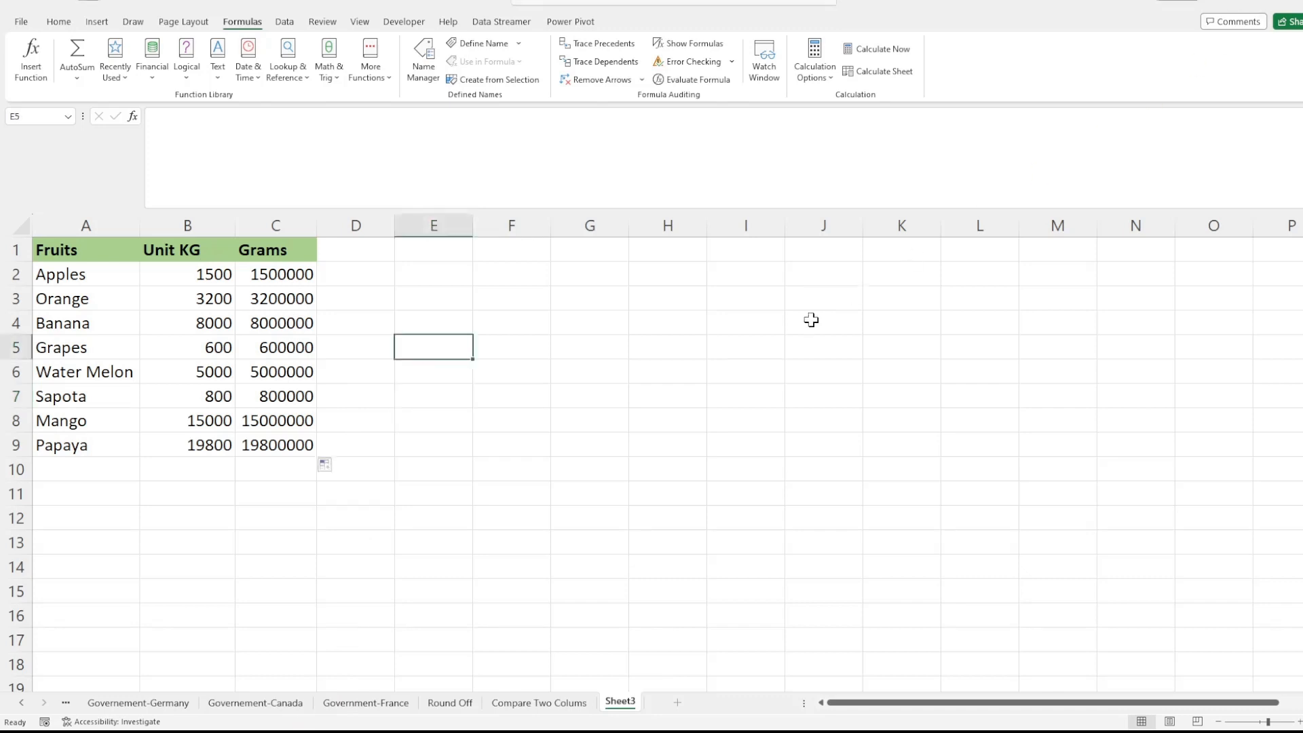
pyautogui.click(746, 371)
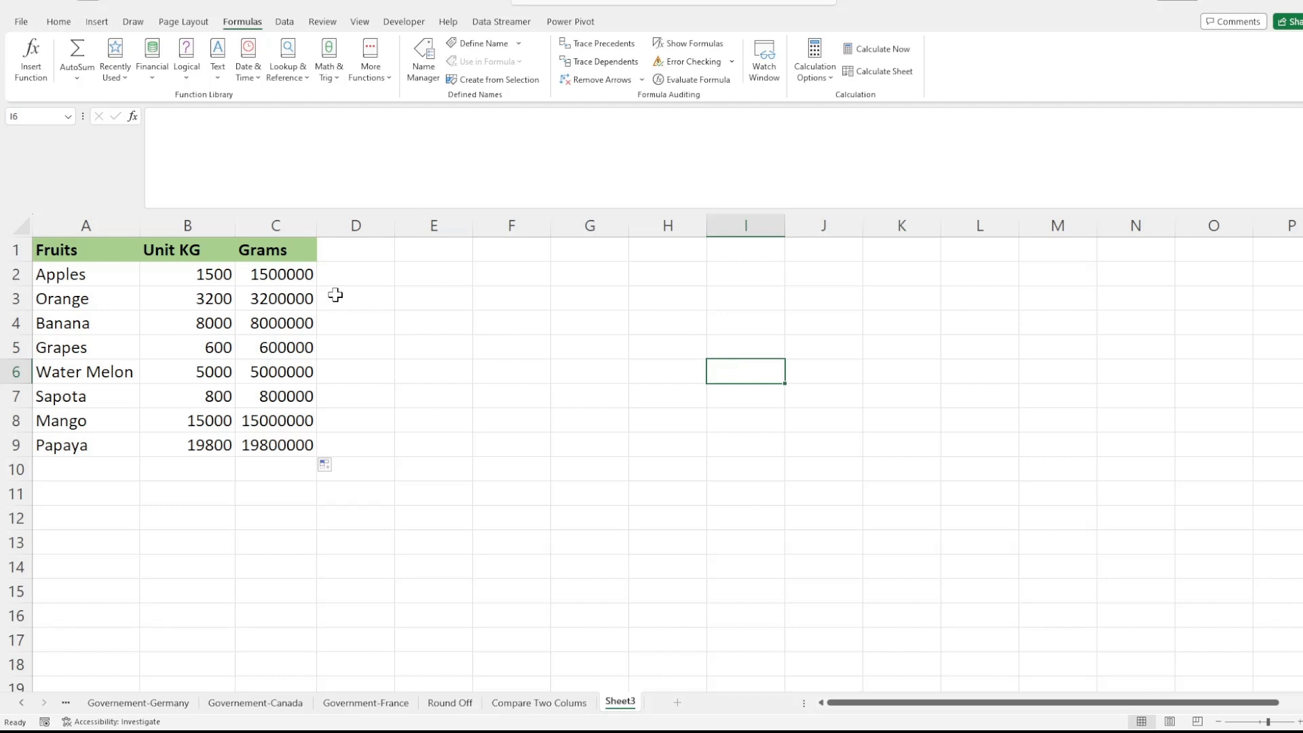
pyautogui.click(348, 248)
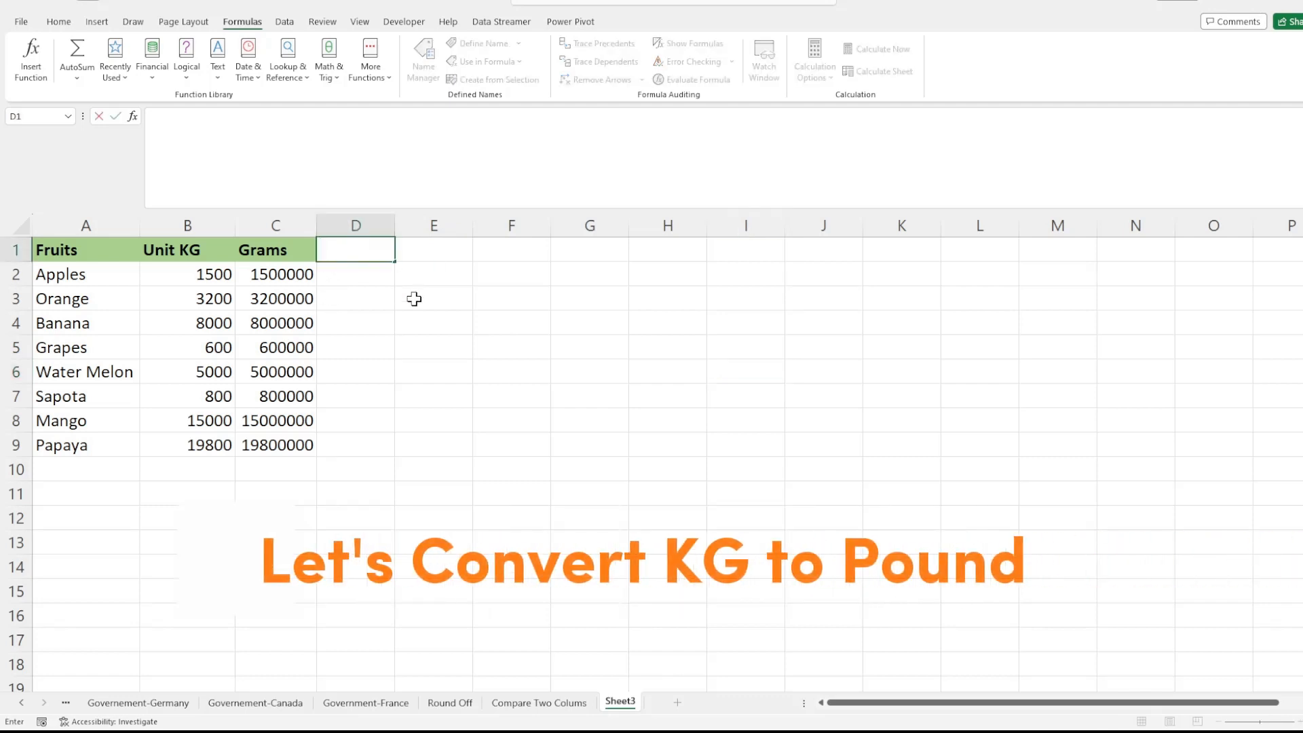
pyautogui.write('in Pound')
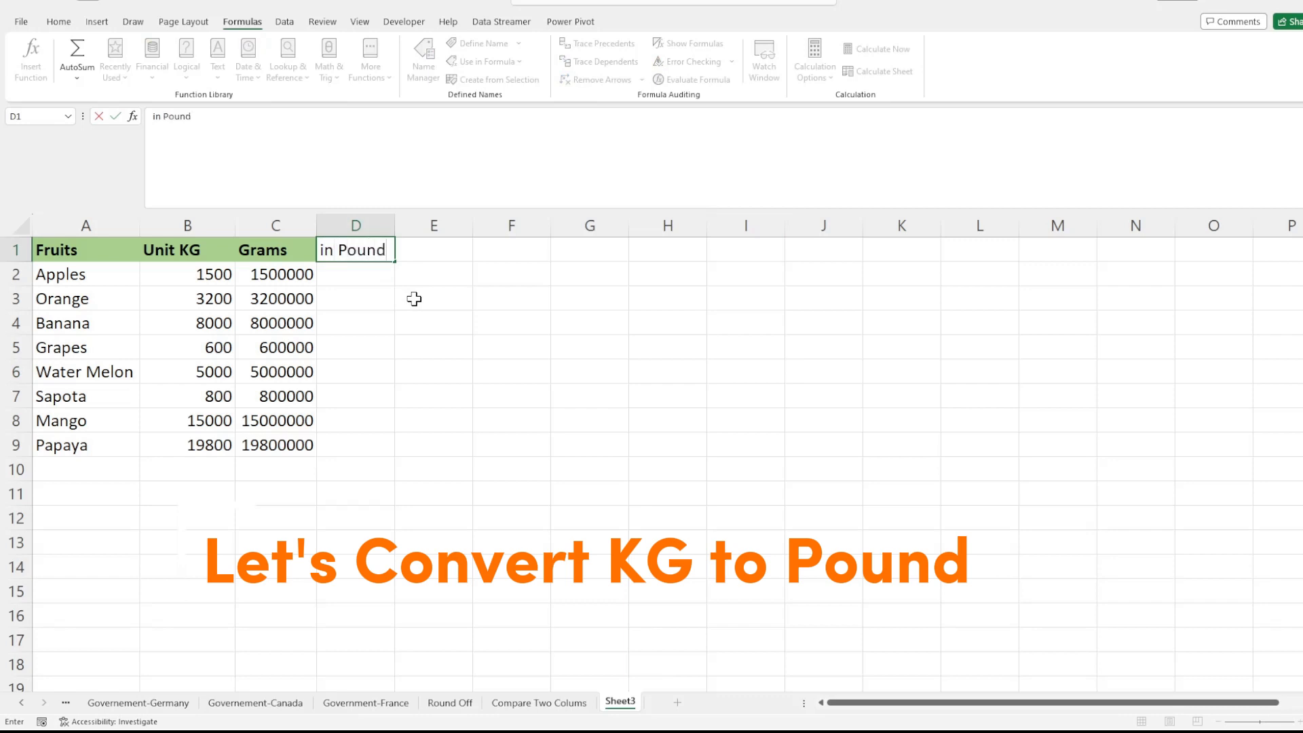
pyautogui.click(414, 299)
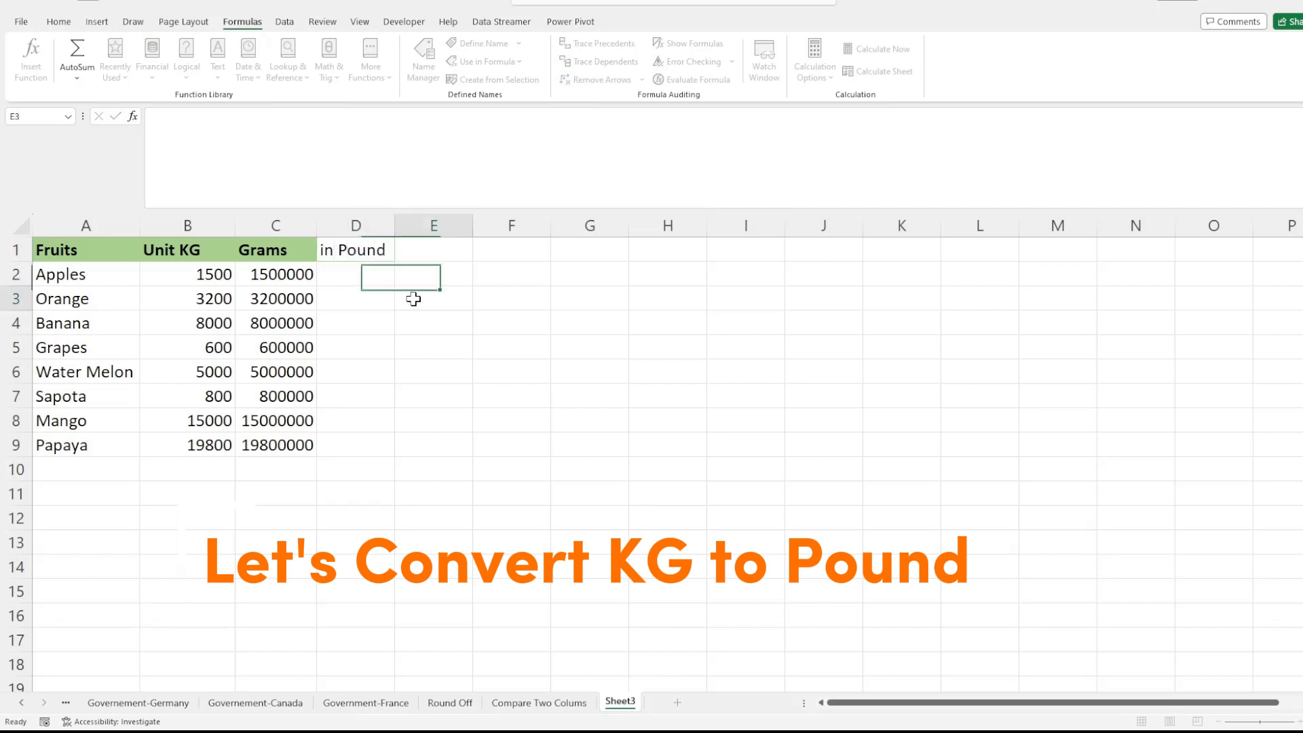
pyautogui.click(274, 249)
pyautogui.click(59, 21)
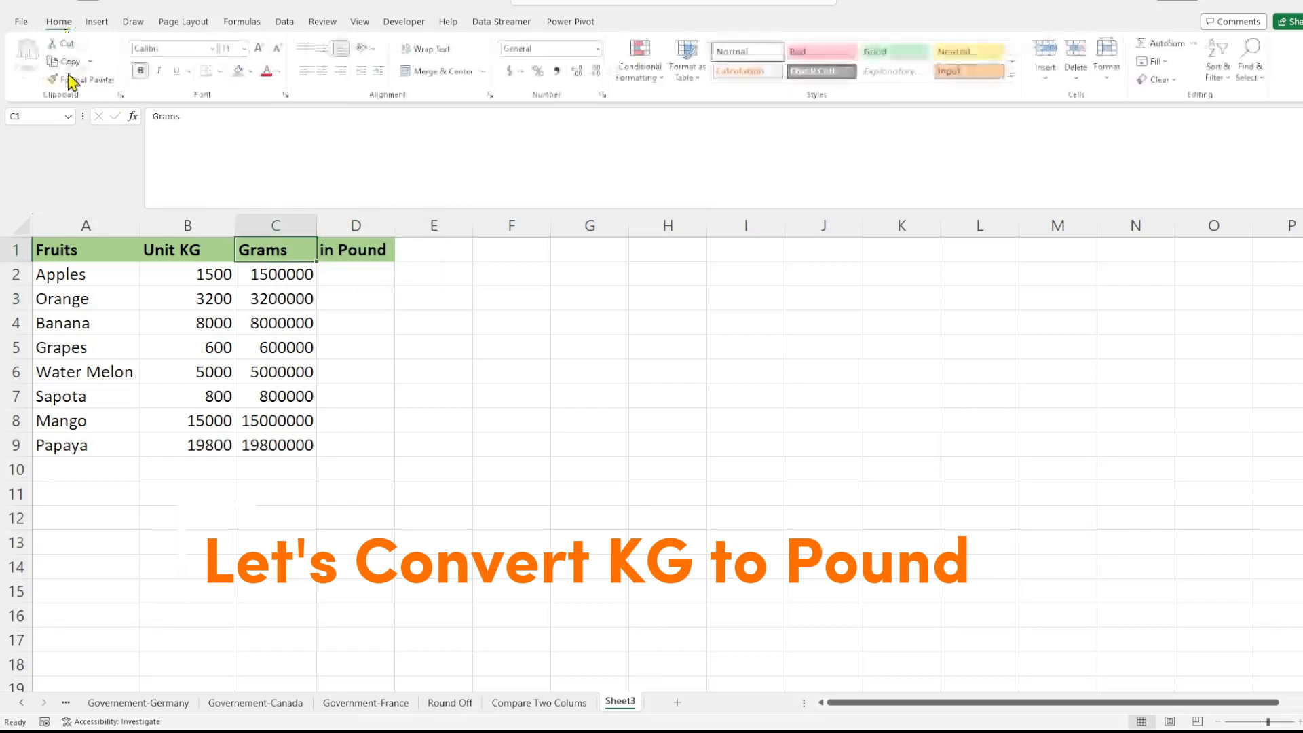
pyautogui.click(82, 79)
pyautogui.click(373, 343)
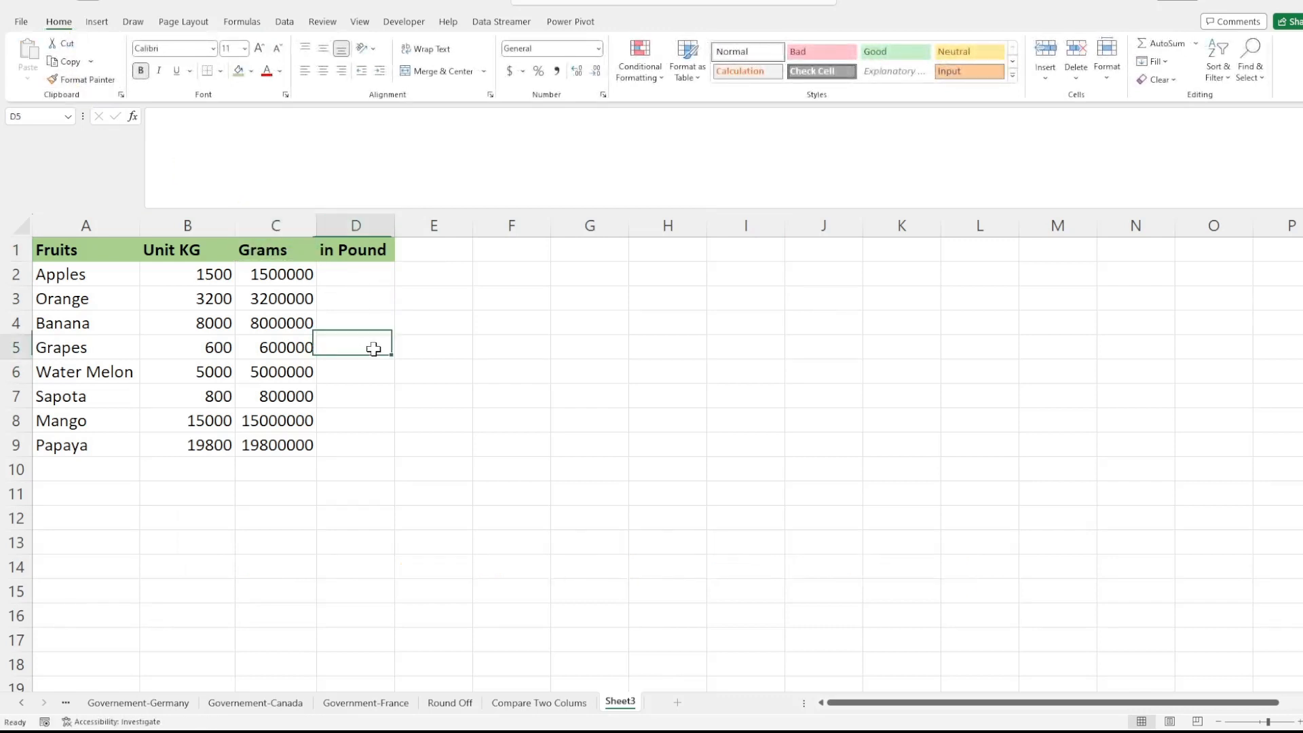
# Step: Change the header in D1 to "in Pounds"
pyautogui.click(349, 249)
pyautogui.click(239, 119)
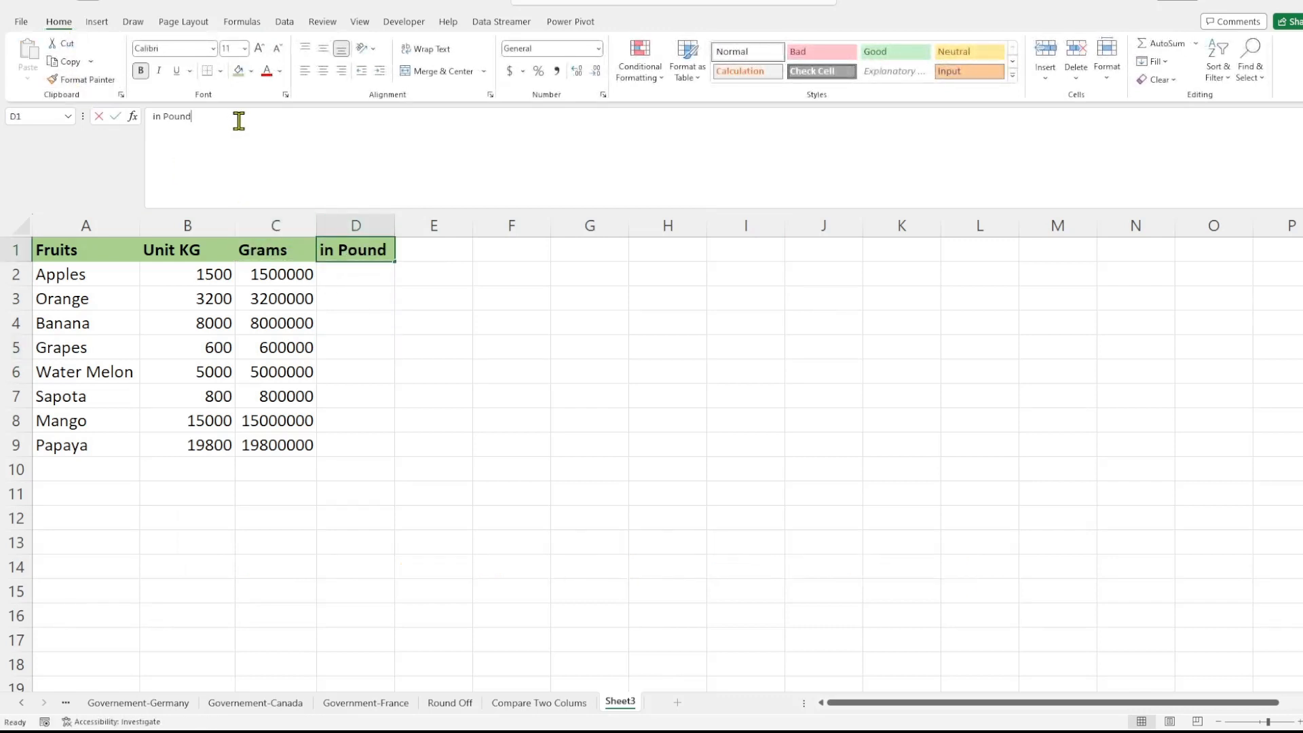
pyautogui.write('s')
pyautogui.click(384, 322)
# Step: Start a CONVERT formula in cell D2 with B2 as the number and open the source unit text
pyautogui.doubleClick(357, 273)
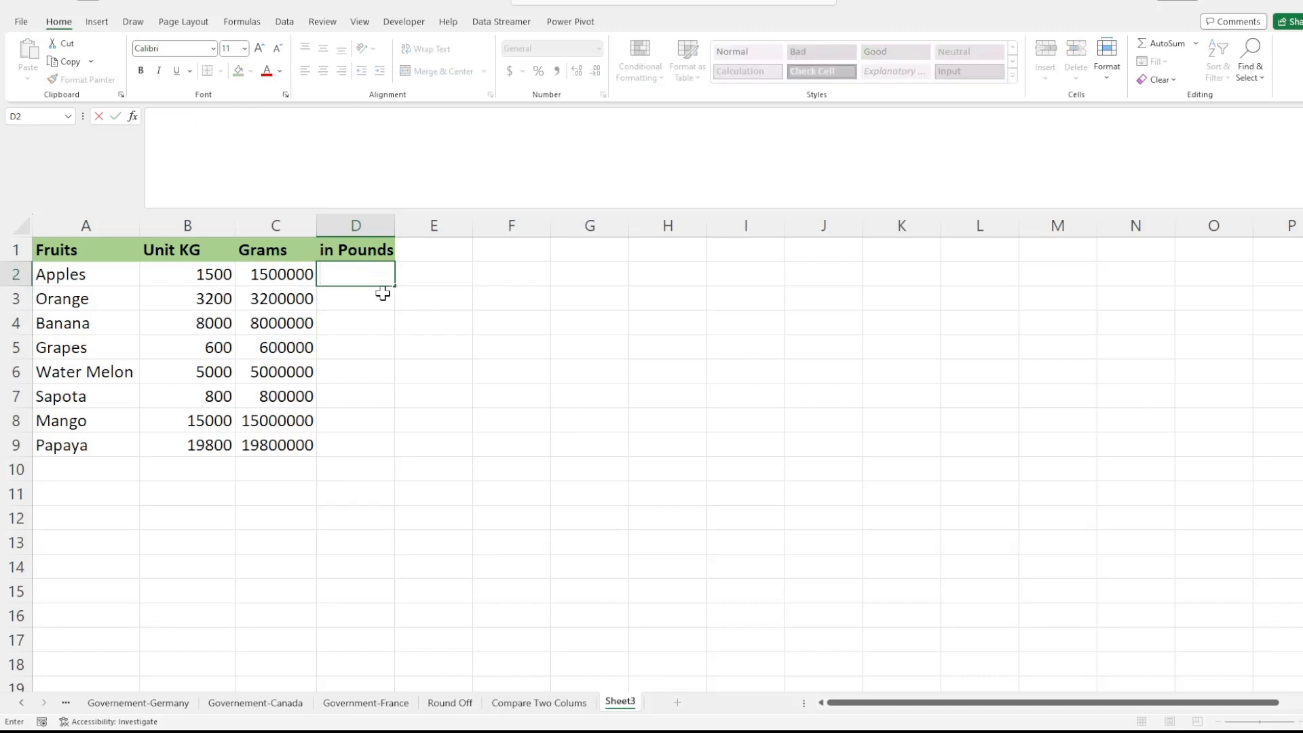
pyautogui.write('=C')
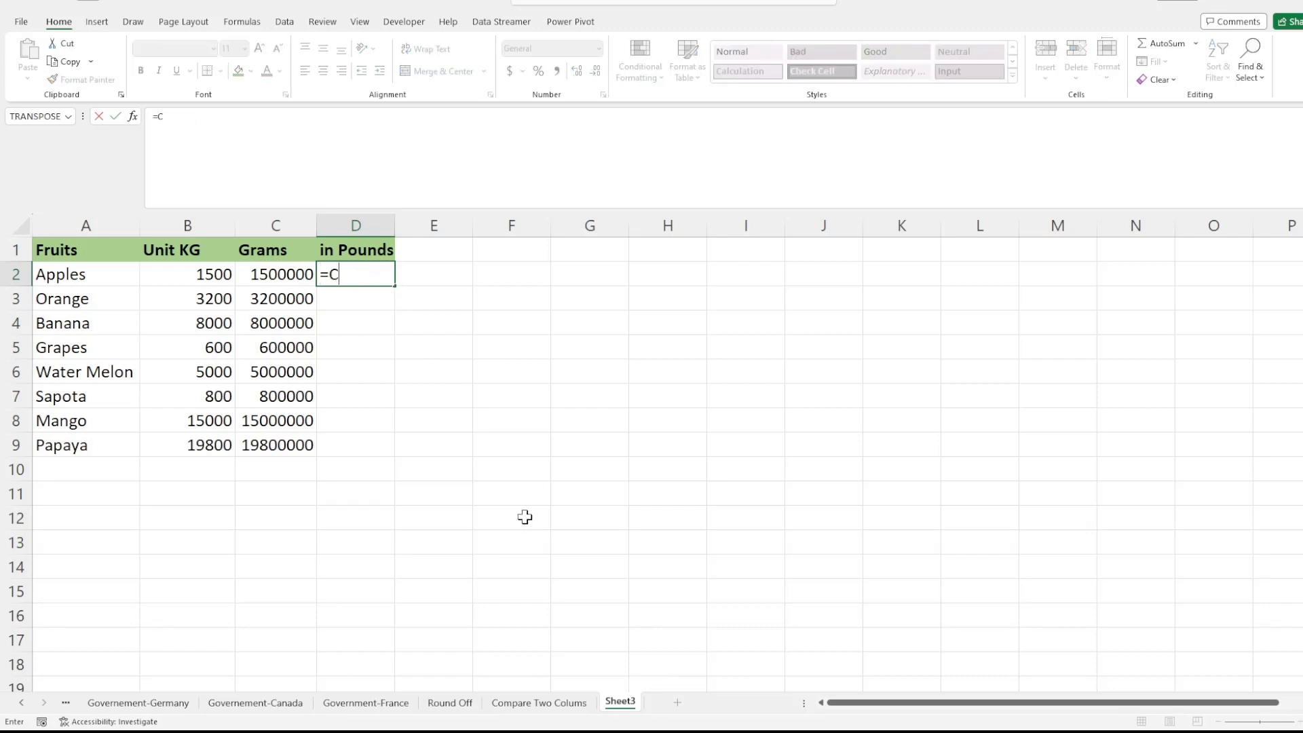
pyautogui.write('ONVERT(')
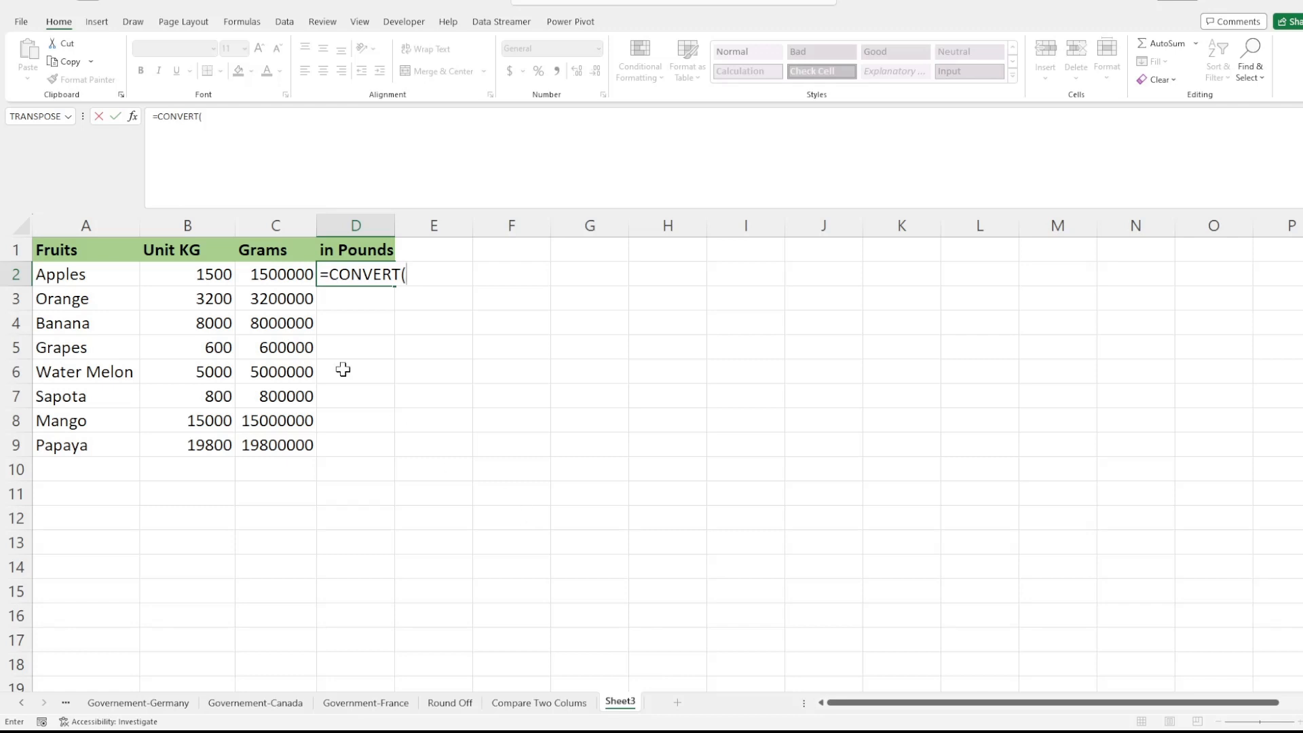
pyautogui.click(217, 275)
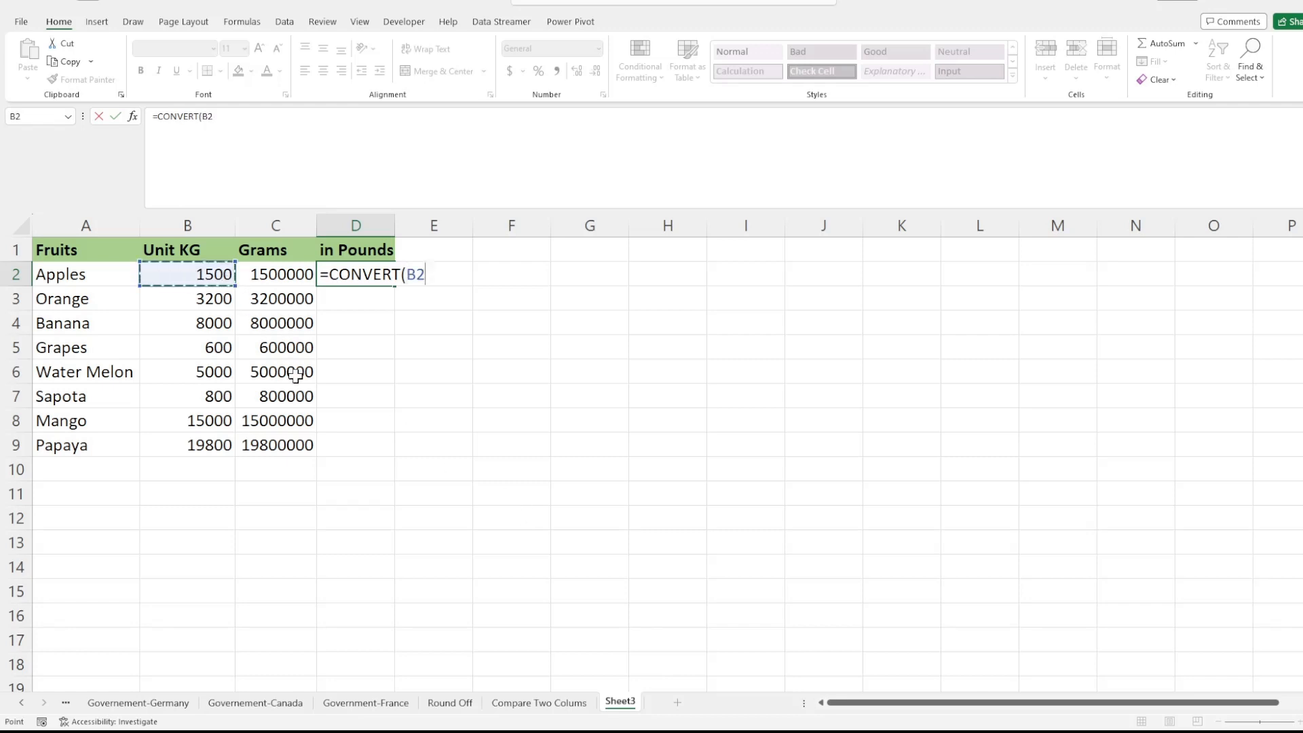
pyautogui.write(',"lb')
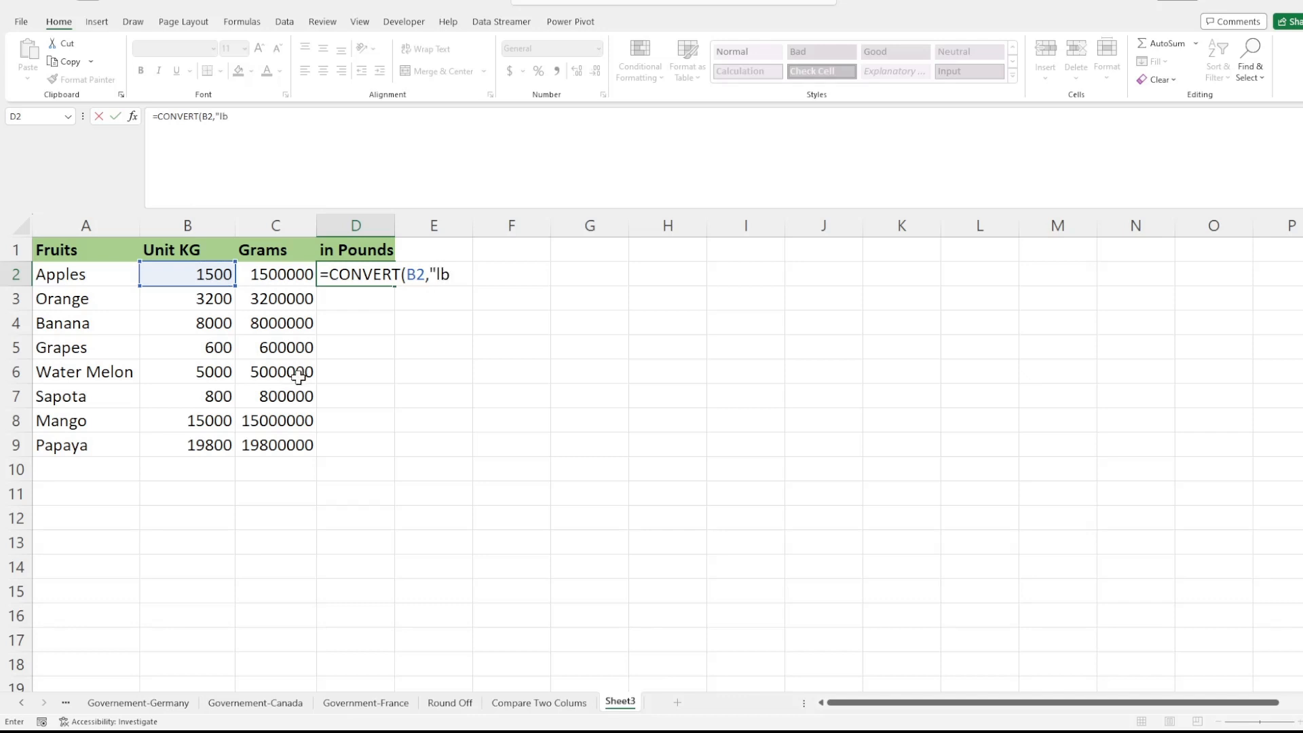
pyautogui.write('m"')
pyautogui.press('BackSpace')
pyautogui.press('BackSpace')
pyautogui.press('BackSpace')
pyautogui.press('BackSpace')
# Step: Complete the formula in D2 as =CONVERT(B2,"kg","lbm") to convert the Apples weight from kilograms to pounds
pyautogui.write('kg","lbm"')
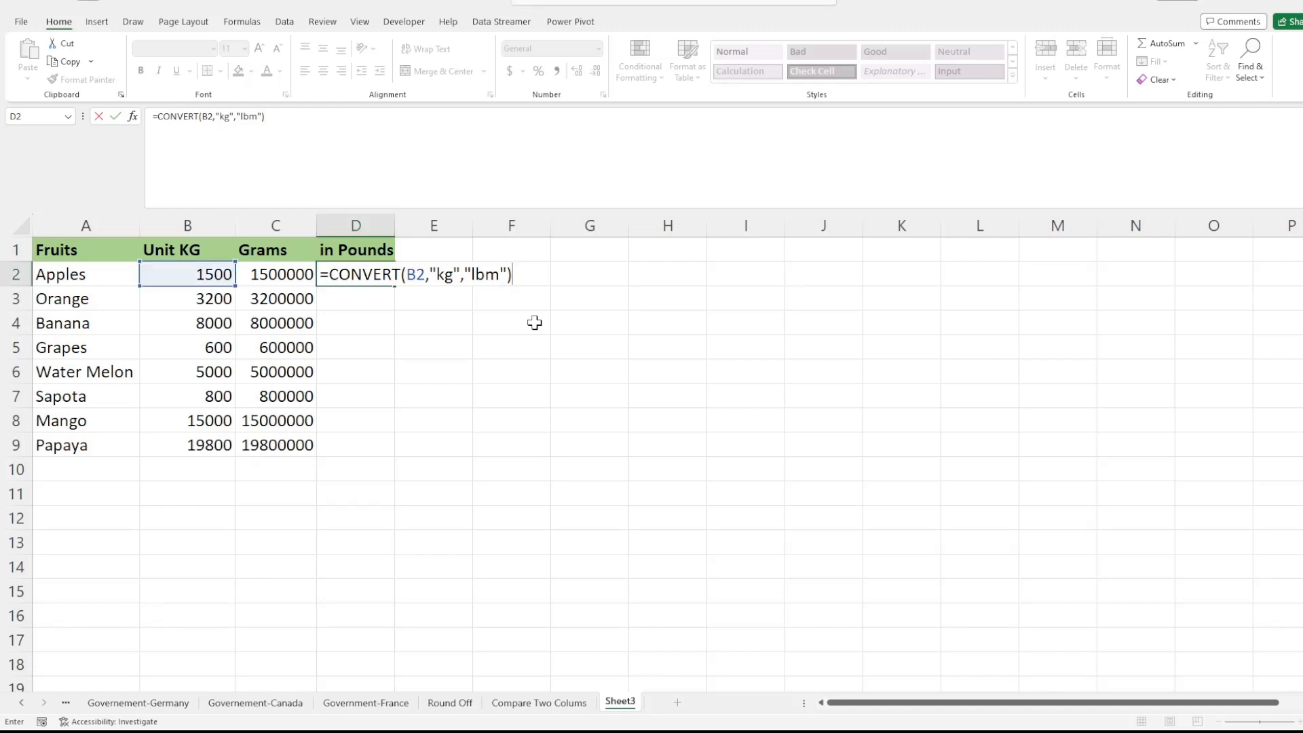
pyautogui.click(334, 110)
pyautogui.press('Return')
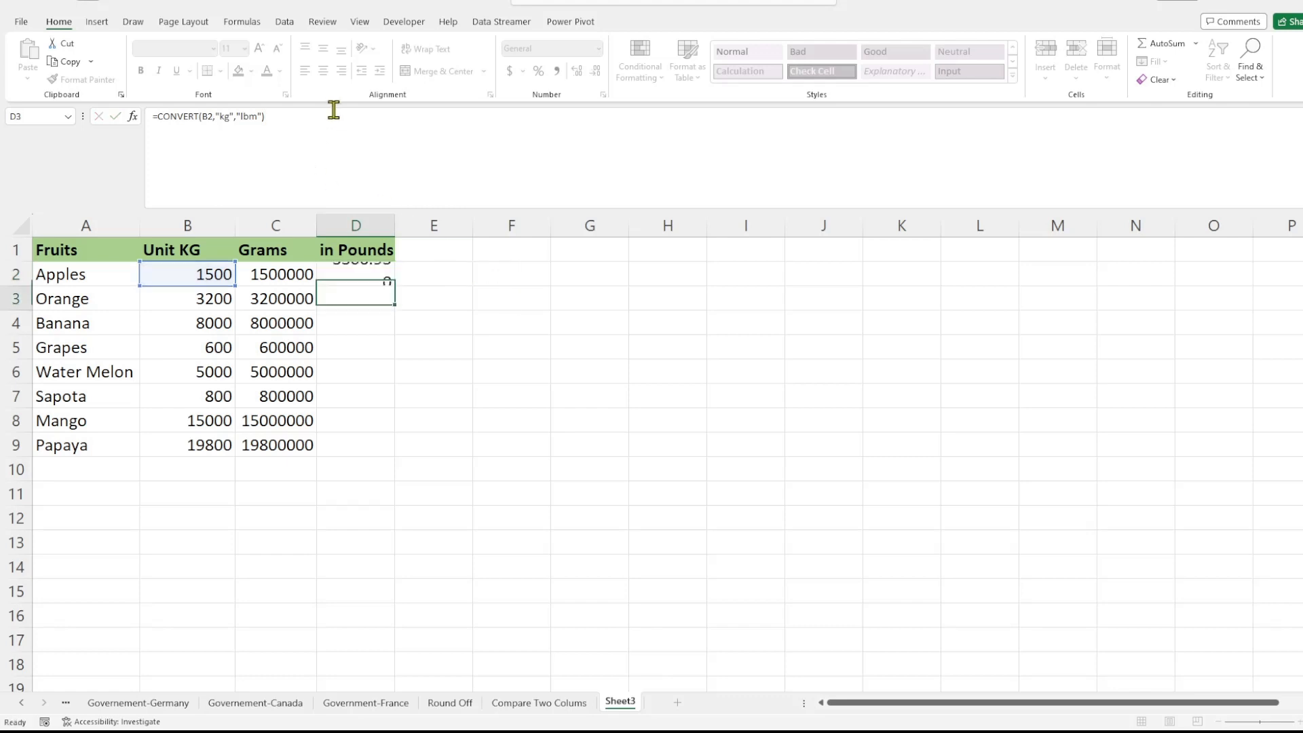
# Step: Fill the pound conversion formula from D2 down to D9 for the remaining fruits
pyautogui.click(390, 376)
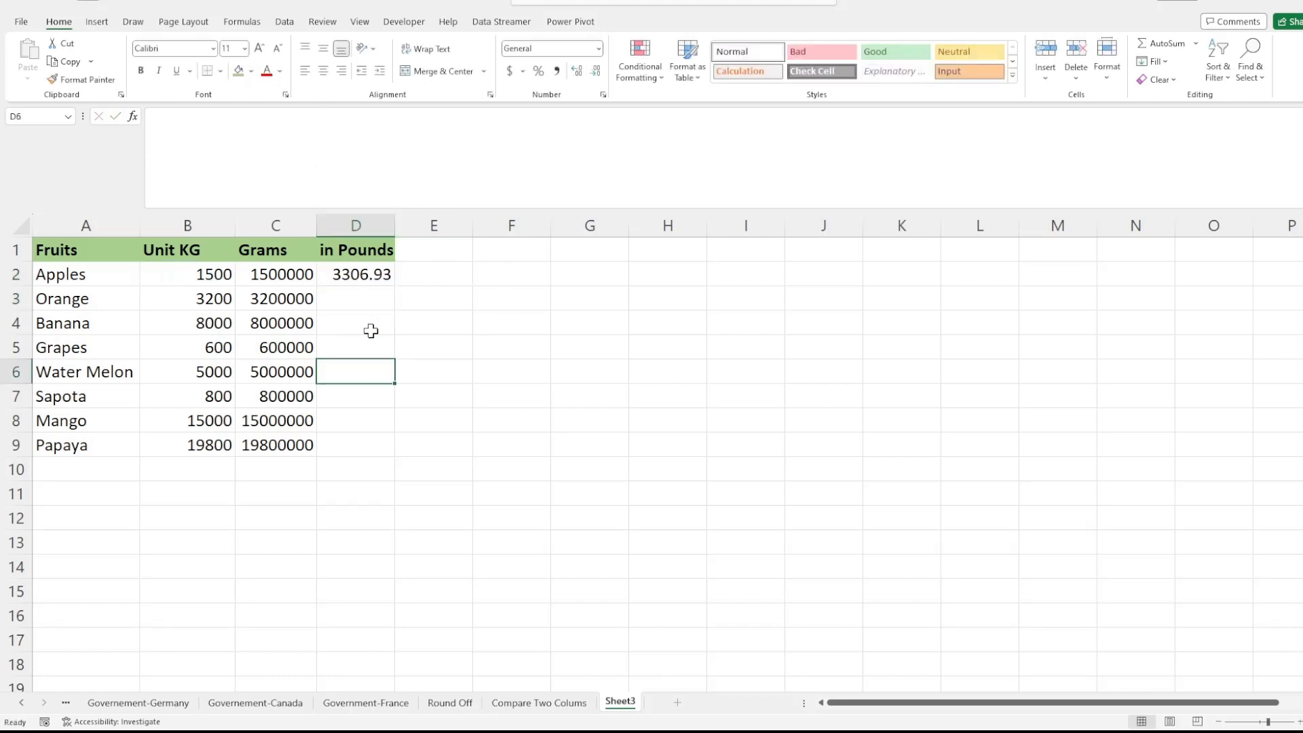
pyautogui.click(353, 274)
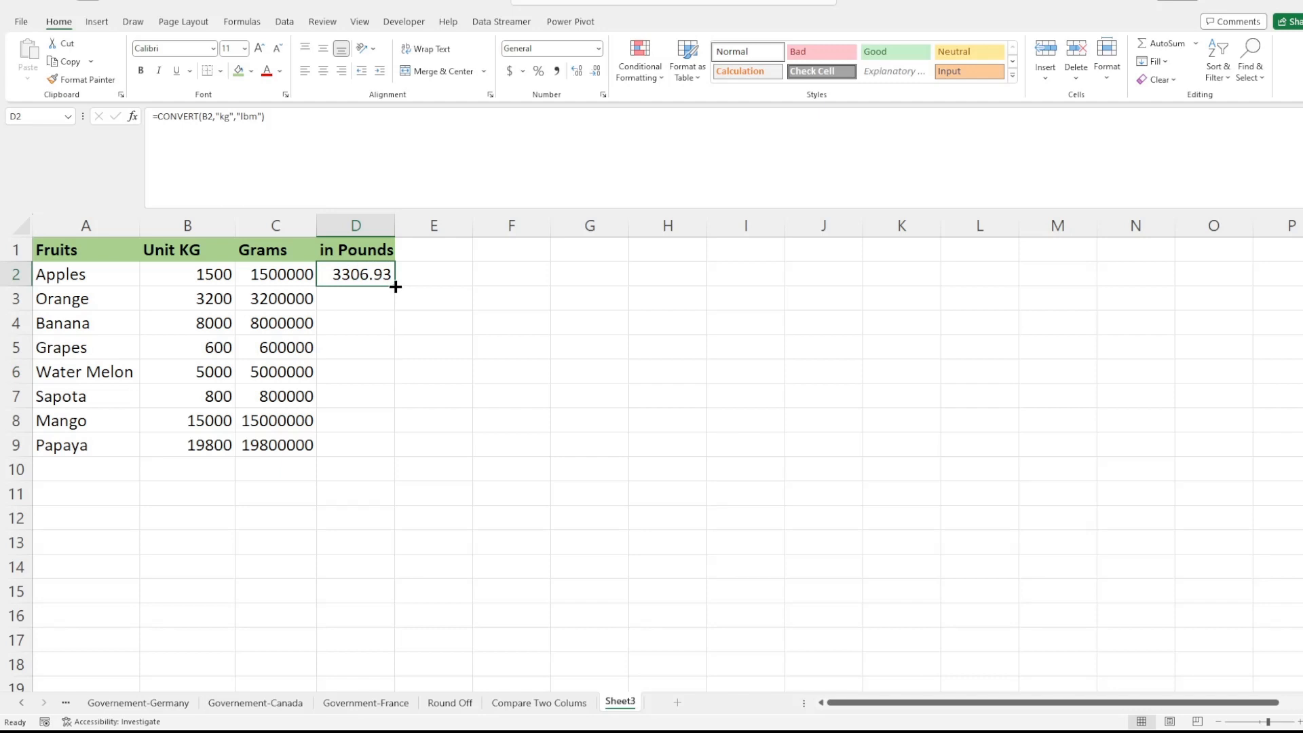
pyautogui.moveTo(396, 287); pyautogui.dragTo(401, 451)
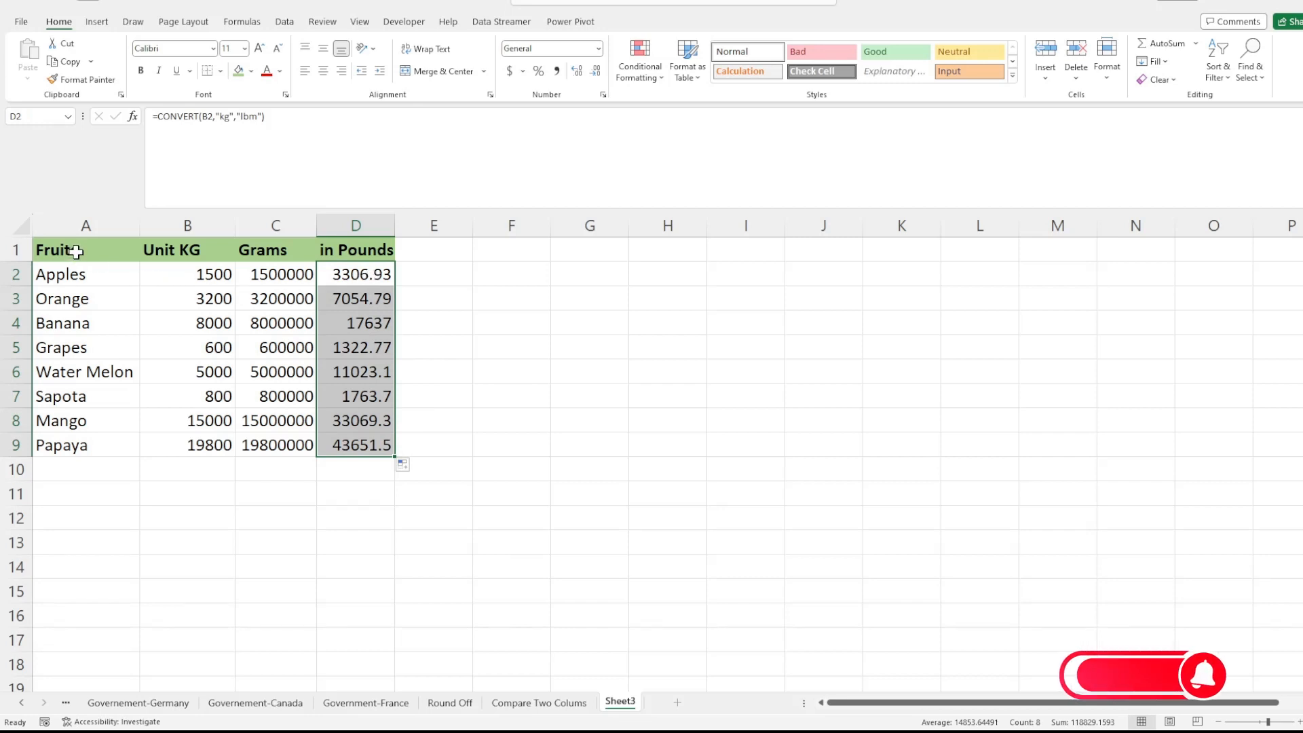
pyautogui.click(190, 250)
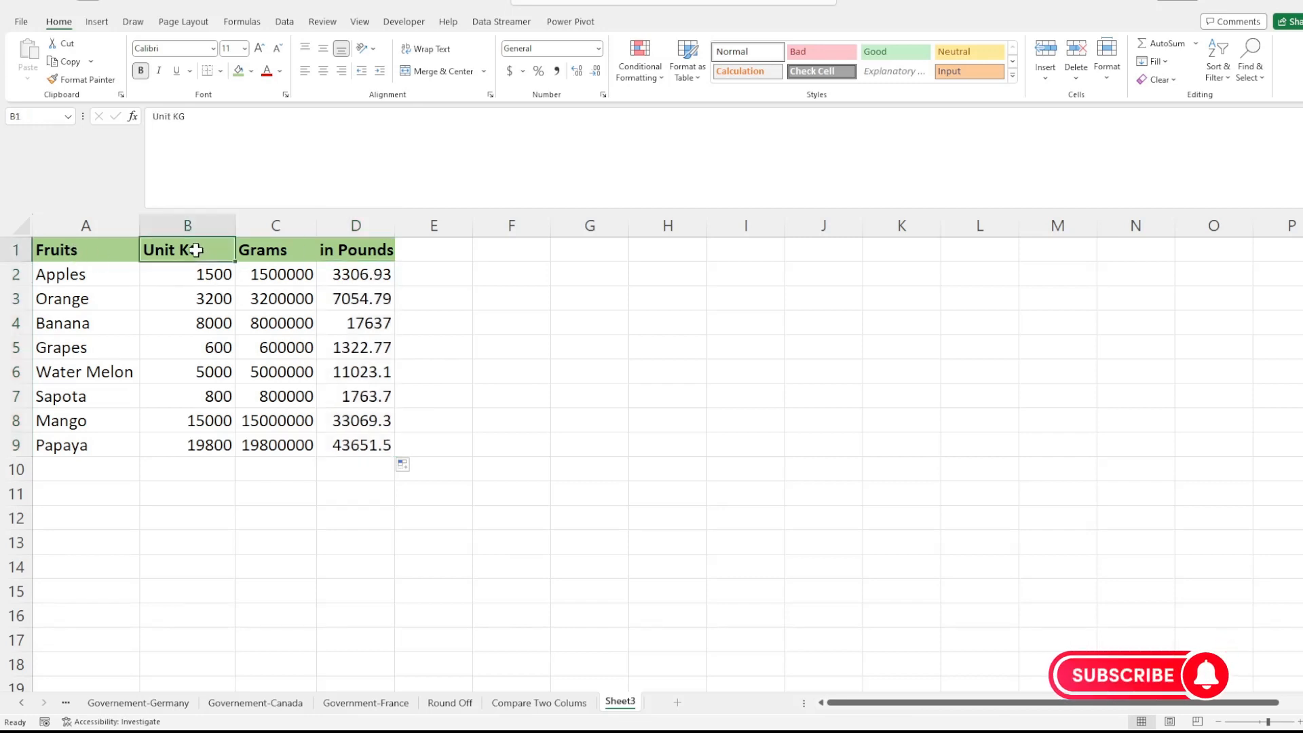
pyautogui.click(346, 253)
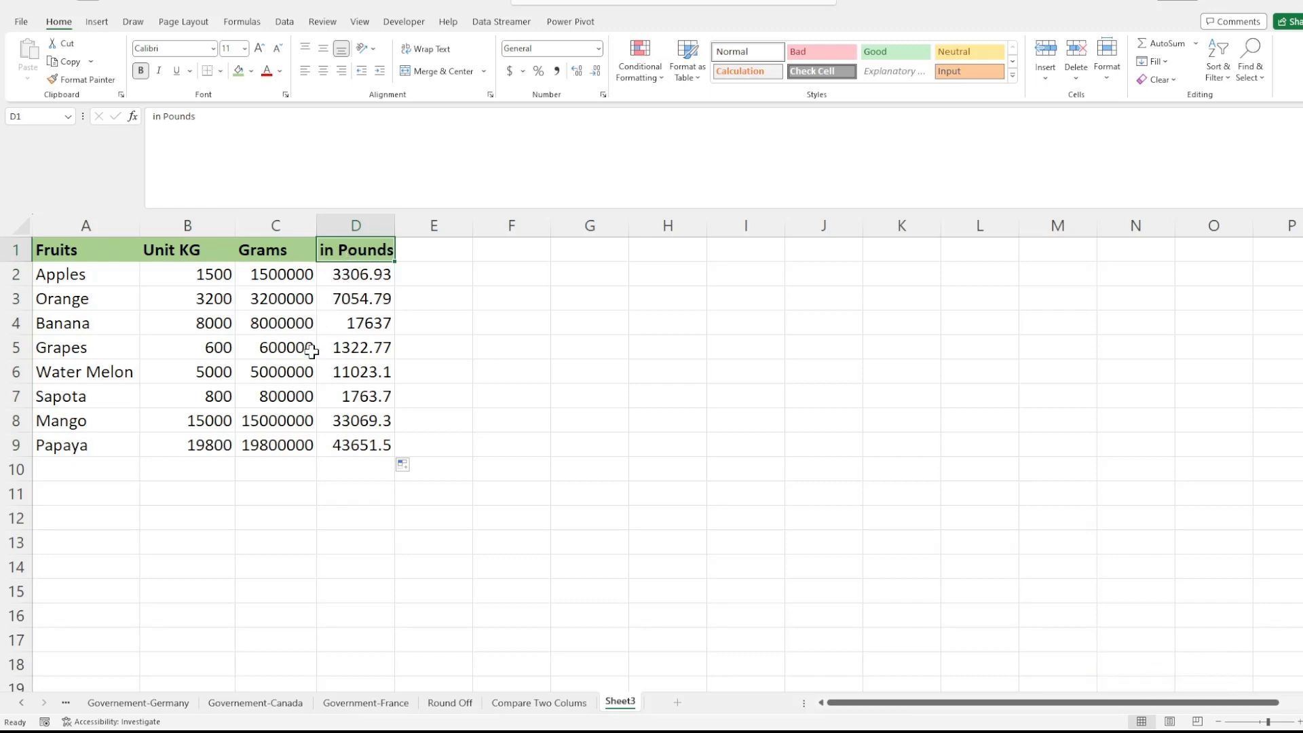
pyautogui.click(313, 380)
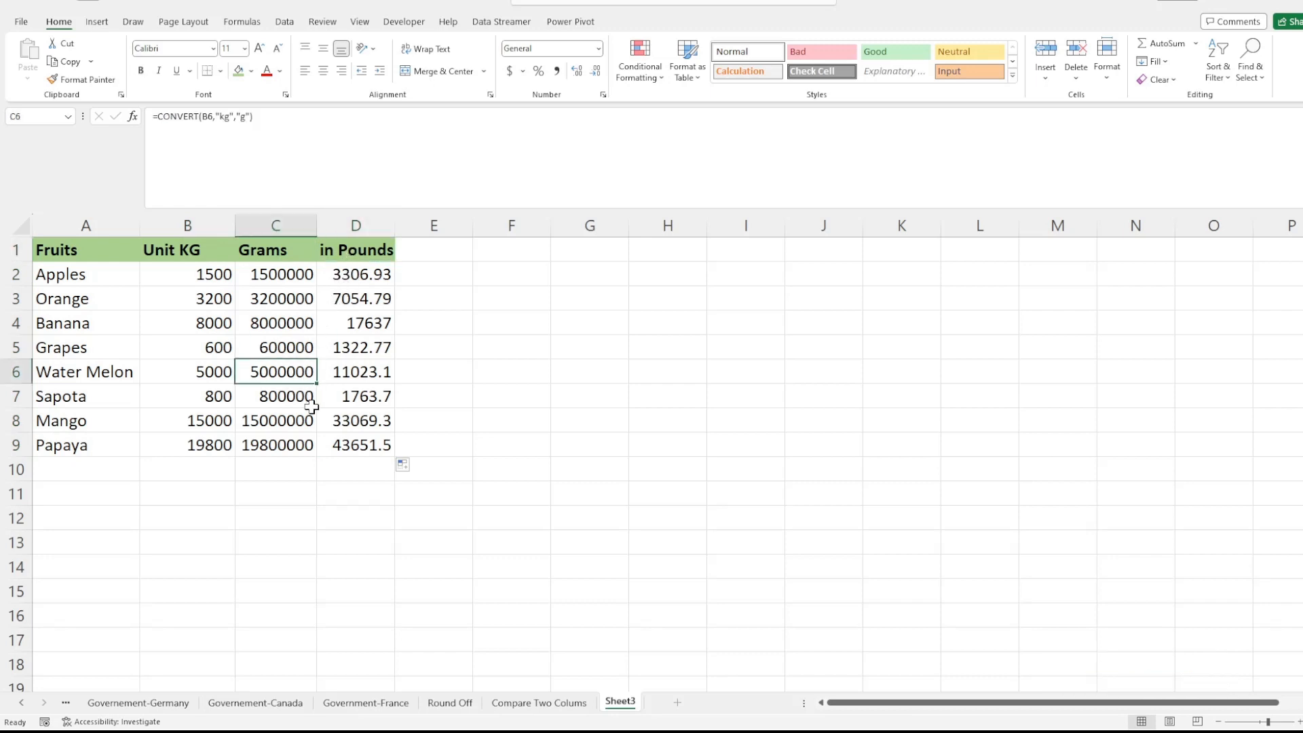